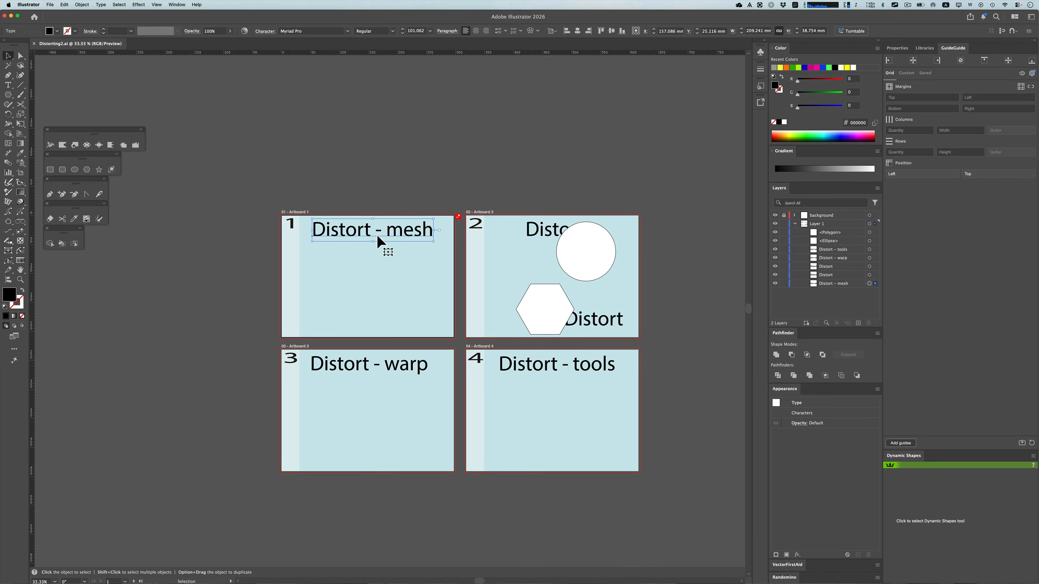
Apply an envelope distort mesh with 5 rows and 5 columns to the "Distort - mesh" text on artboard 1
{"action": "key", "text": "super+0"}
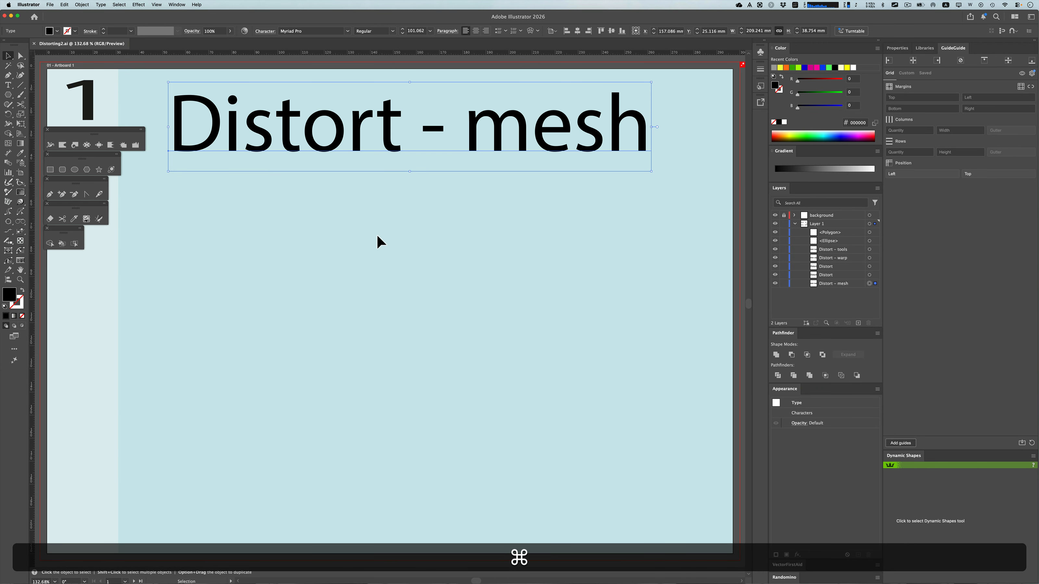
{"action": "key", "text": "super+1"}
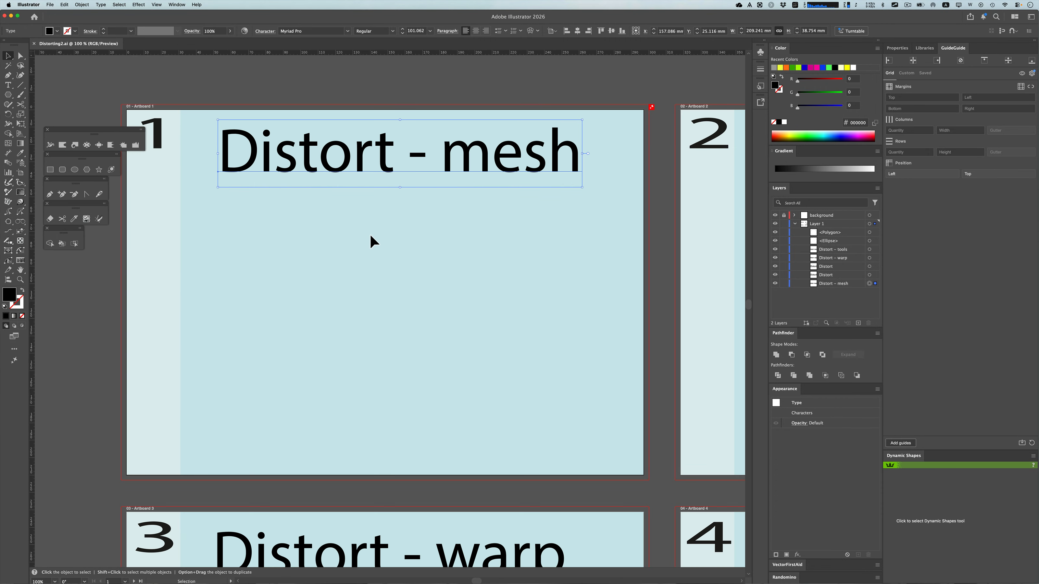
{"action": "double_click", "coordinate": [384, 161]}
{"action": "mouse_move", "coordinate": [383, 160]}
{"action": "left_mouse_down"}
{"action": "mouse_move", "coordinate": [428, 160]}
{"action": "mouse_move", "coordinate": [390, 167]}
{"action": "left_mouse_up"}
{"action": "key", "text": "Escape"}
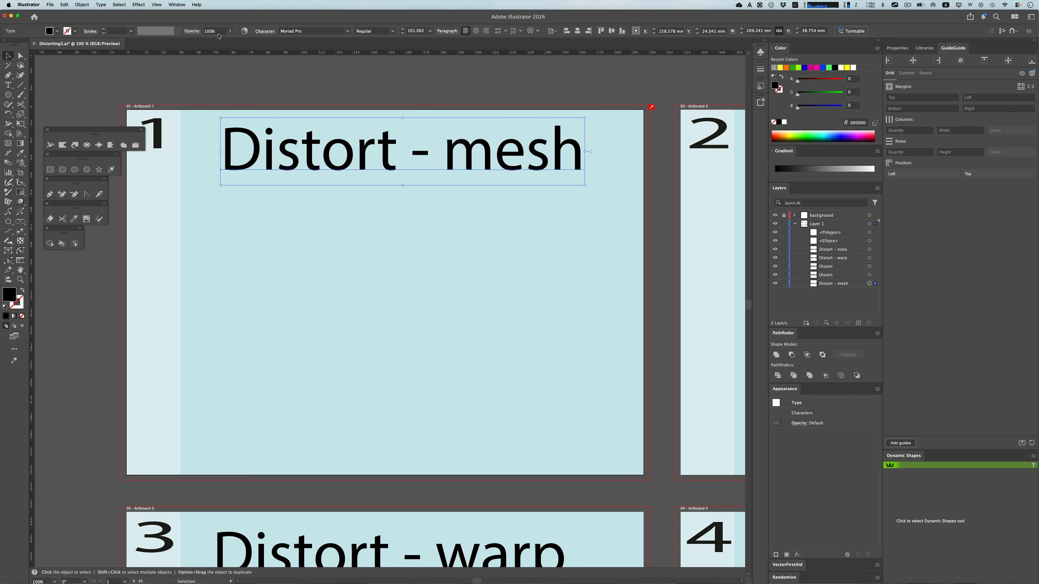
{"action": "left_click", "coordinate": [81, 5]}
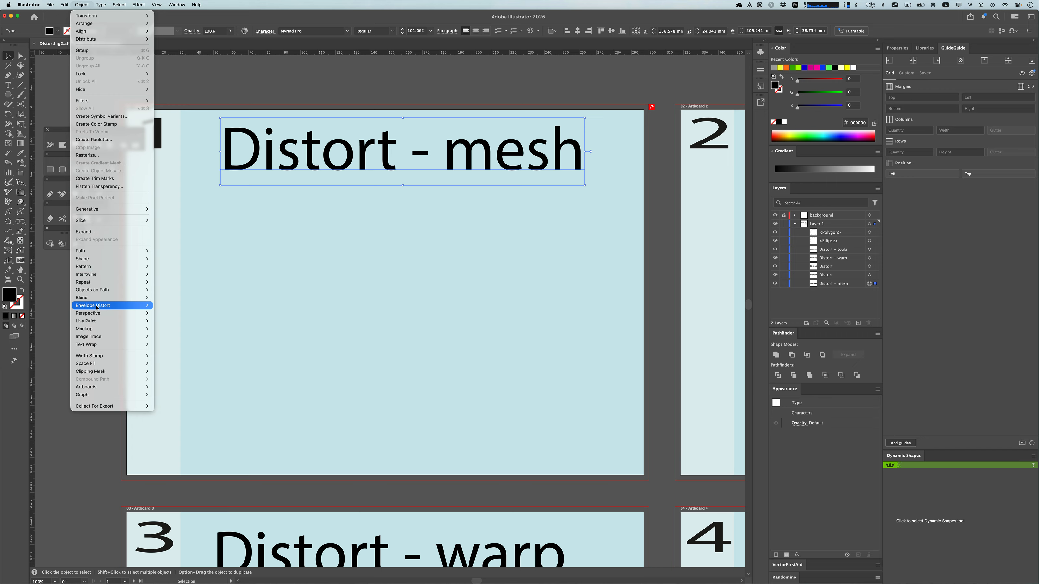
{"action": "mouse_move", "coordinate": [105, 306]}
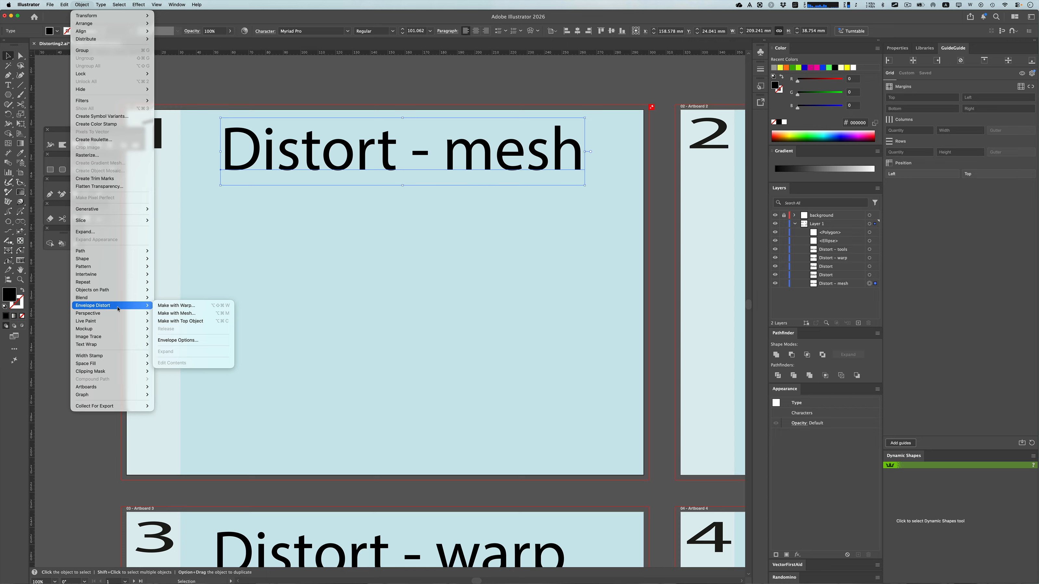
{"action": "left_click", "coordinate": [200, 313]}
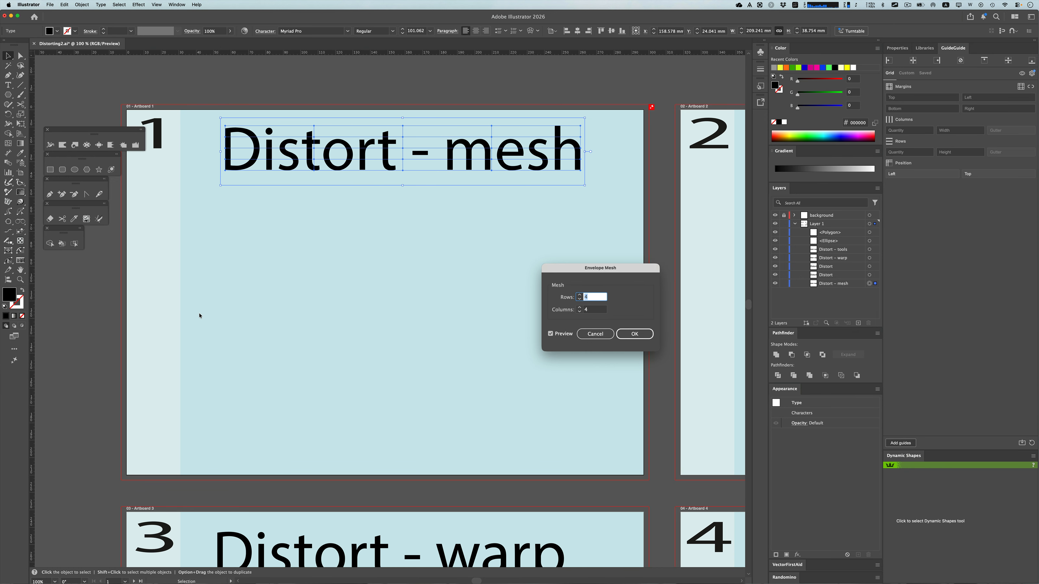
{"action": "left_click_drag", "start_coordinate": [582, 270], "coordinate": [344, 244]}
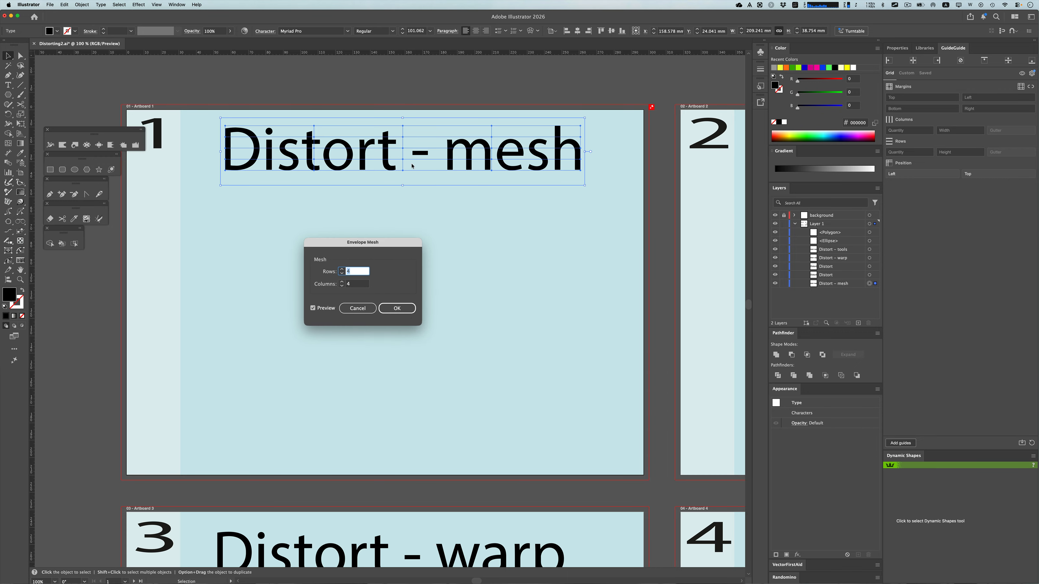
{"action": "left_click", "coordinate": [342, 269]}
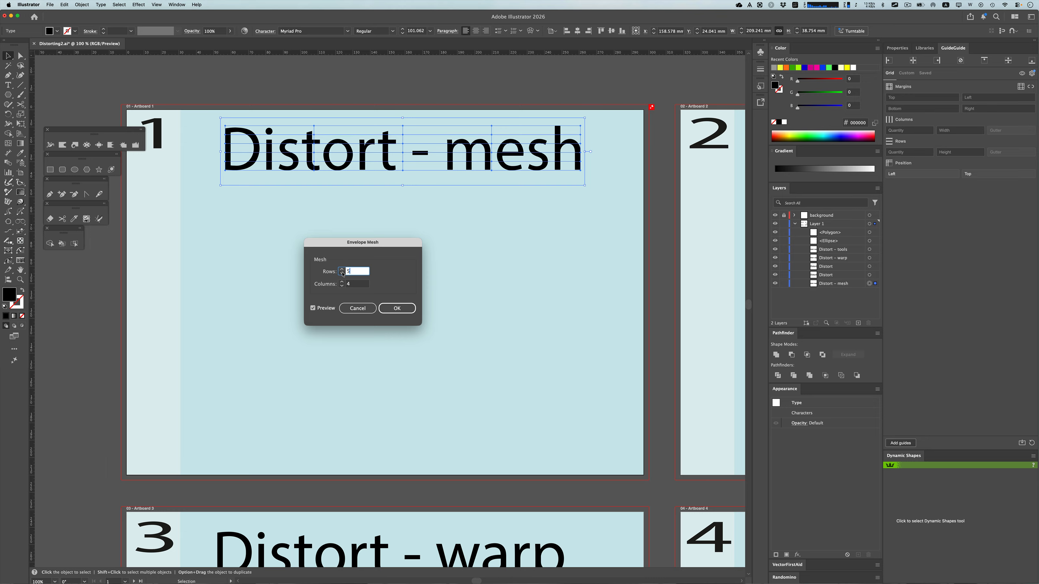
{"action": "left_click", "coordinate": [341, 281]}
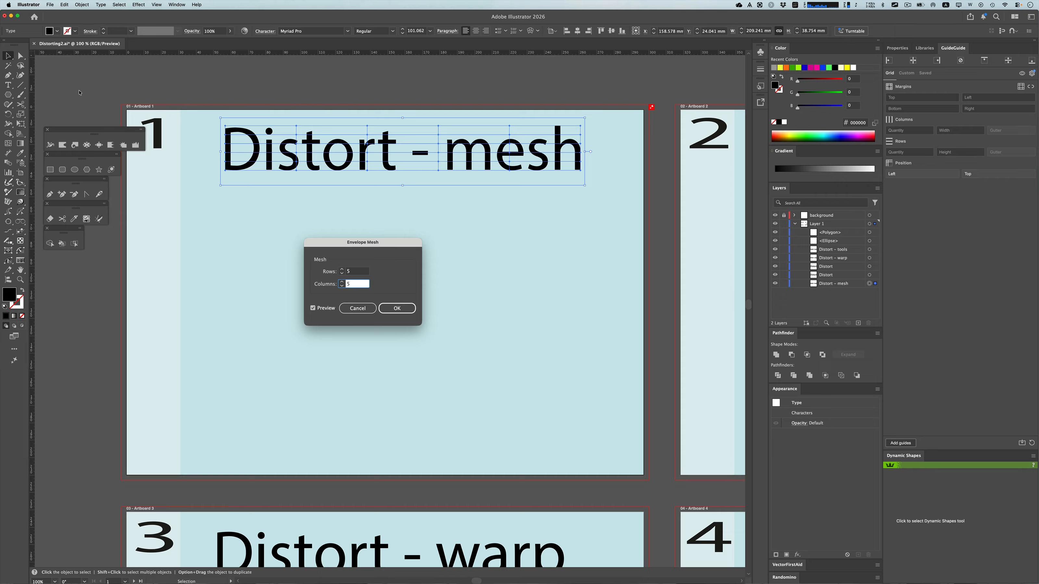
{"action": "left_click", "coordinate": [383, 309]}
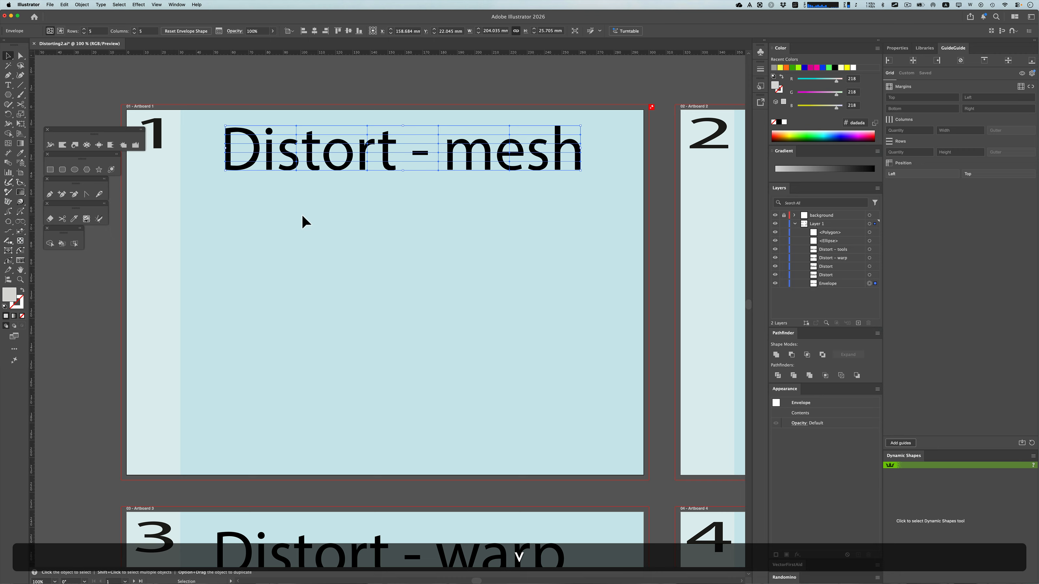
Move the mesh envelope down about 10 mm and pull its lower mesh points far downward to stretch the letters
{"action": "key", "text": "a"}
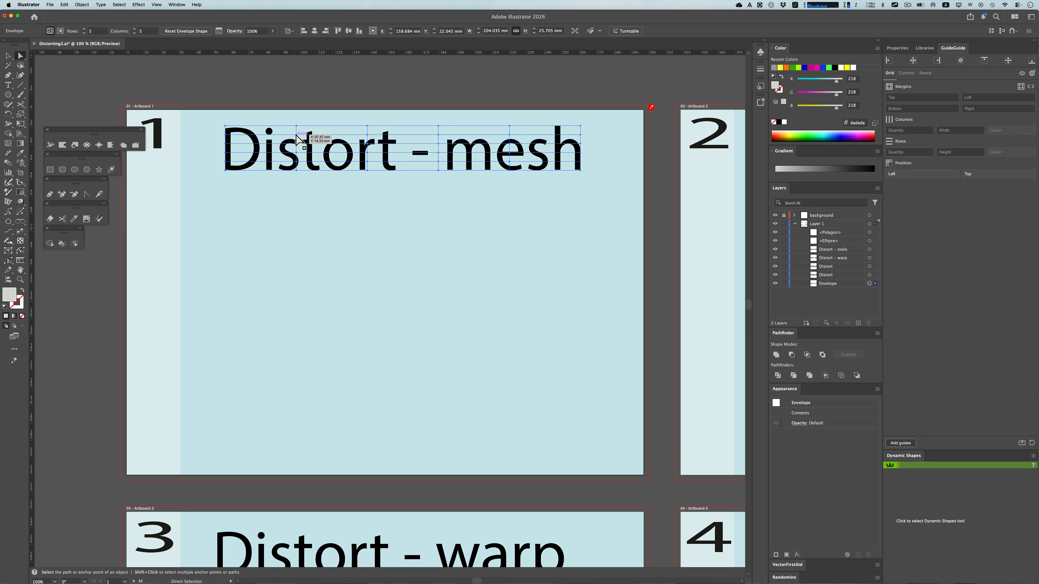
{"action": "left_click_drag", "start_coordinate": [294, 132], "coordinate": [294, 150]}
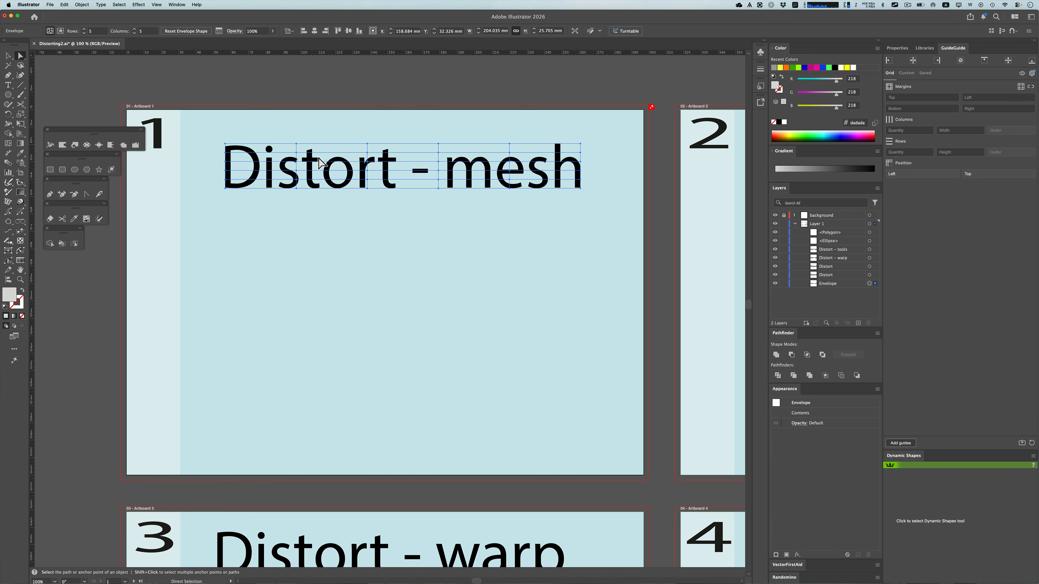
{"action": "left_click", "coordinate": [368, 179]}
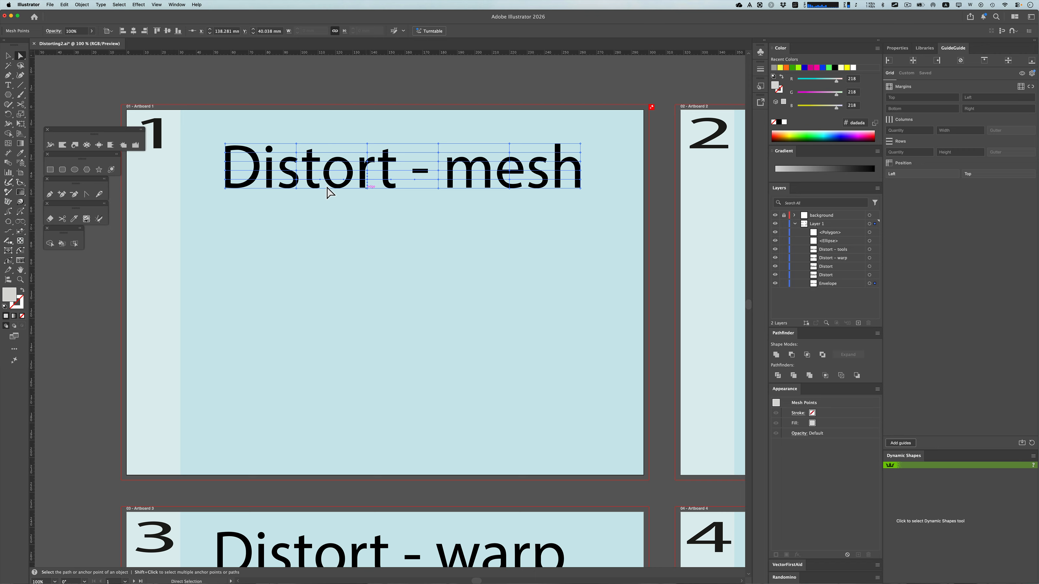
{"action": "left_click", "coordinate": [368, 212]}
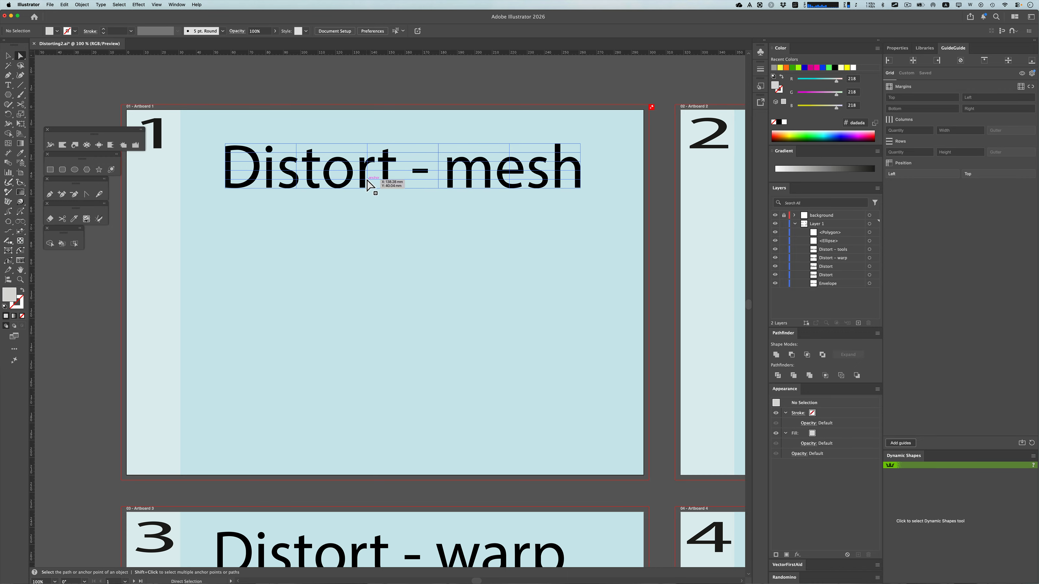
{"action": "left_click", "coordinate": [366, 179]}
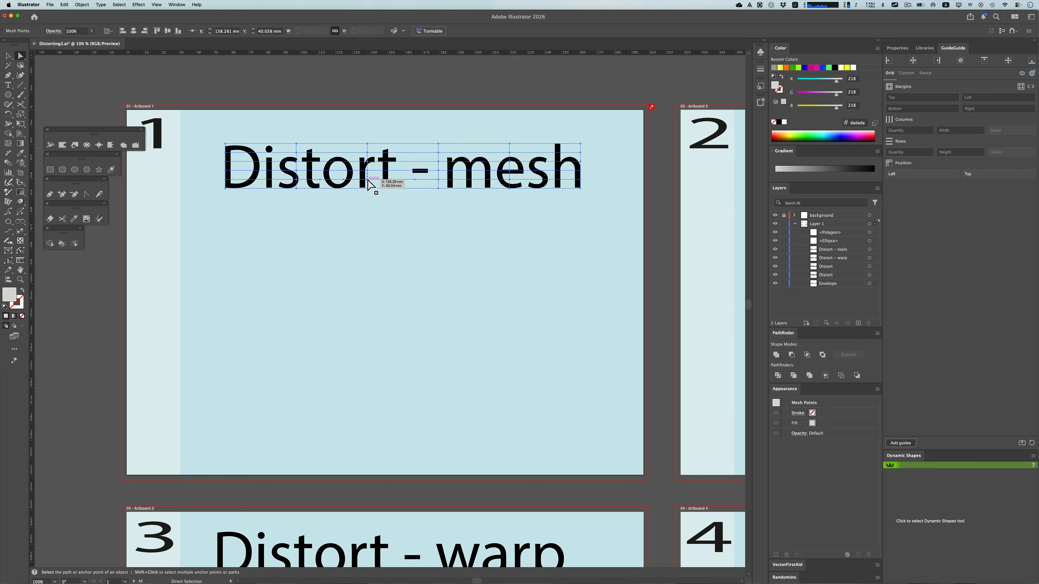
{"action": "mouse_move", "coordinate": [367, 181]}
{"action": "left_mouse_down"}
{"action": "mouse_move", "coordinate": [365, 190]}
{"action": "mouse_move", "coordinate": [380, 170]}
{"action": "mouse_move", "coordinate": [370, 179]}
{"action": "left_mouse_up"}
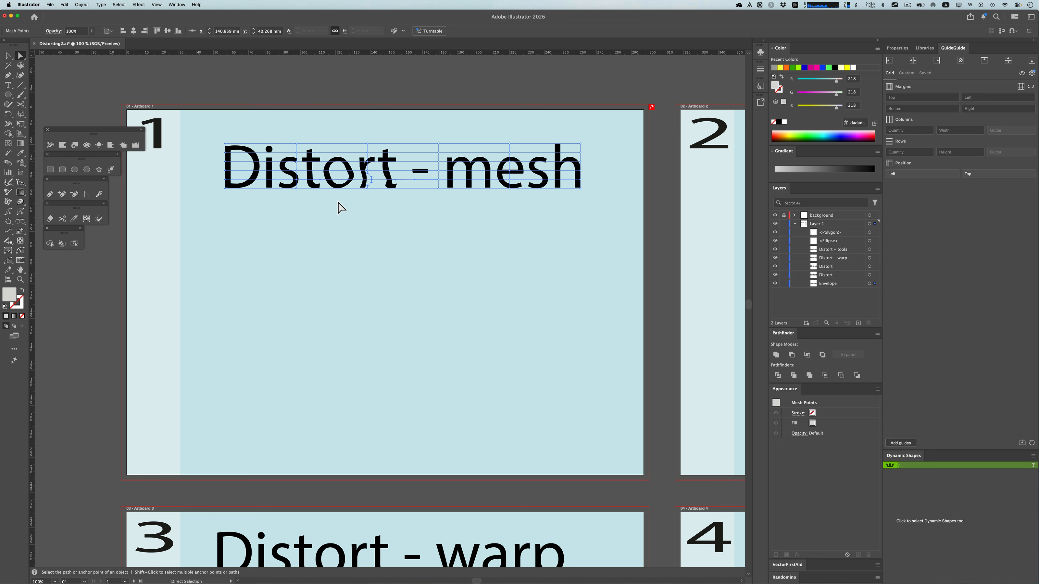
{"action": "left_click_drag", "start_coordinate": [261, 197], "coordinate": [501, 312]}
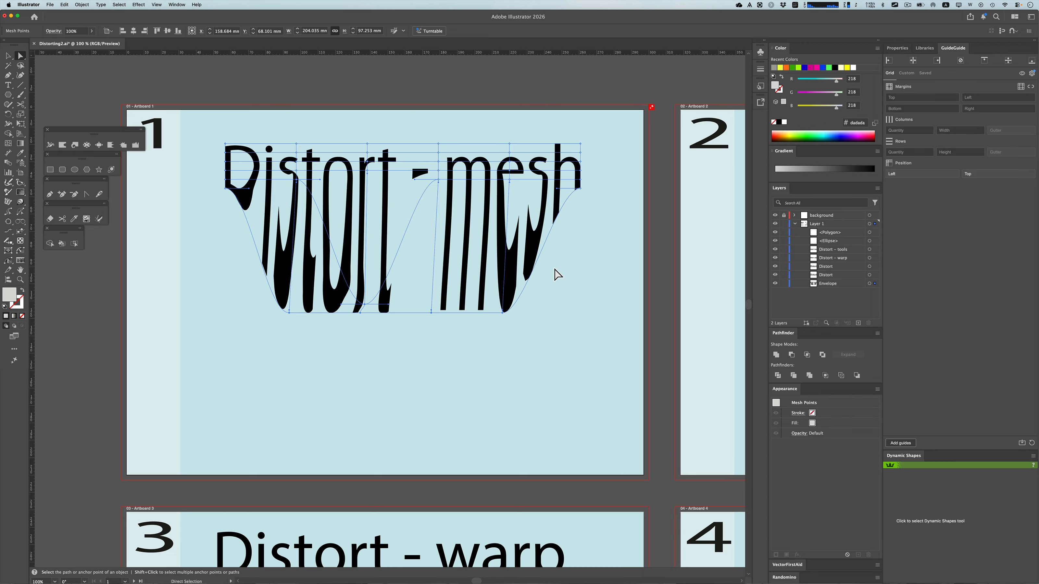
Envelope-distort the upper "Distort" text on artboard 2 into the white circle, using it as the top object
{"action": "key", "text": "space"}
{"action": "left_click_drag", "start_coordinate": [601, 267], "coordinate": [48, 250]}
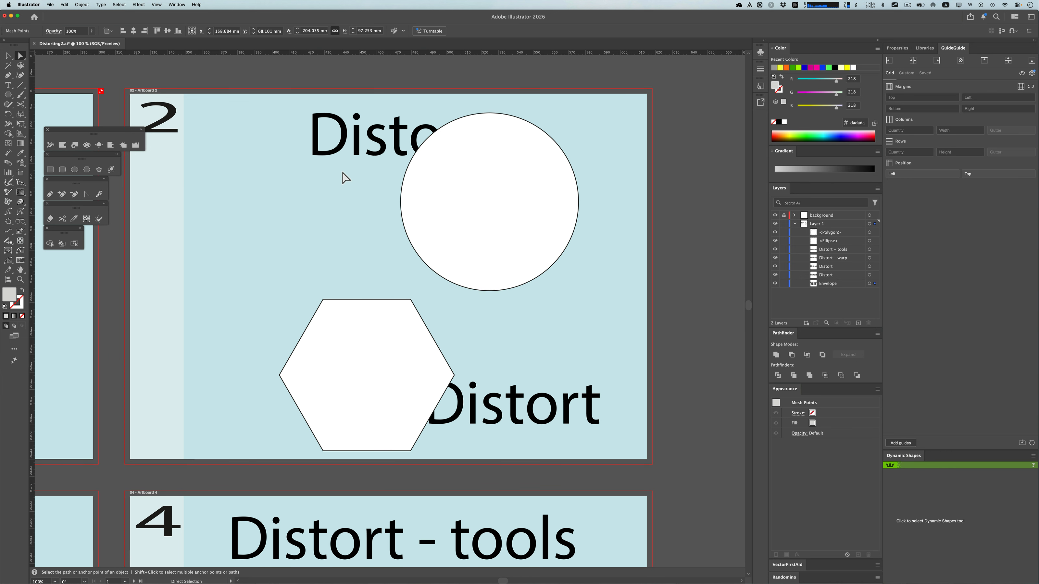
{"action": "left_click", "coordinate": [396, 147]}
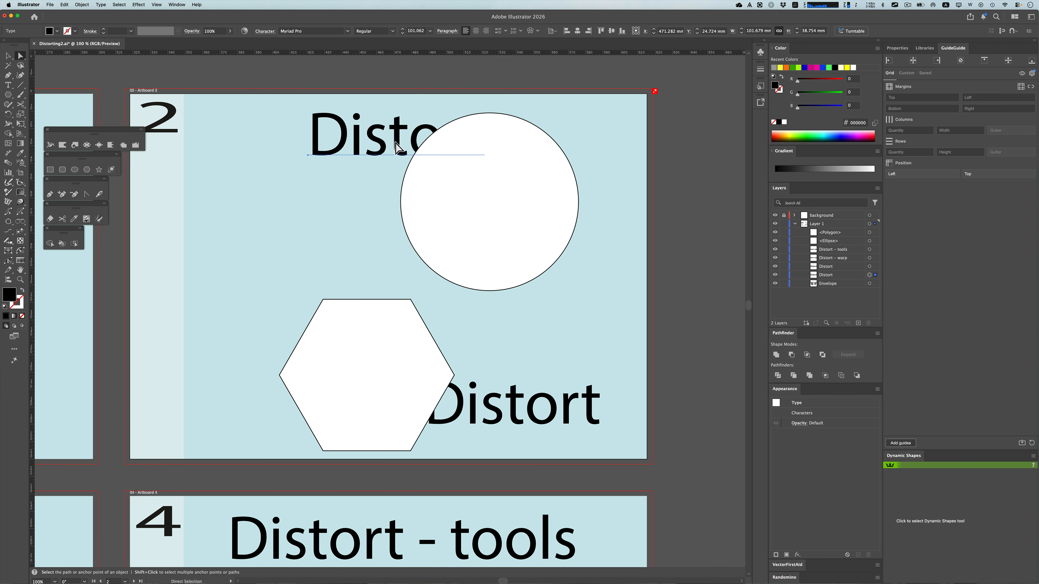
{"action": "key", "text": "v"}
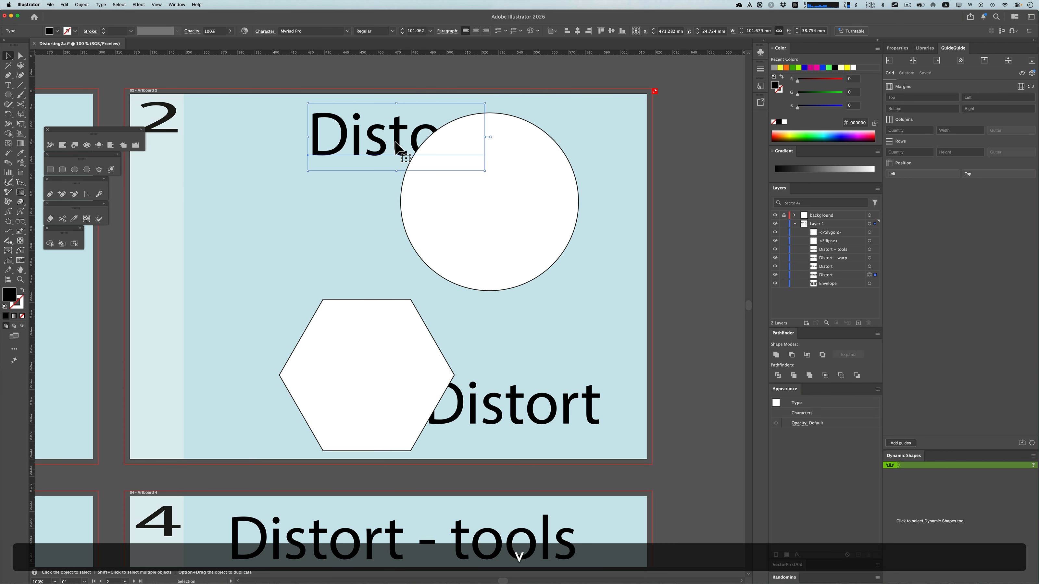
{"action": "left_click", "coordinate": [441, 202], "text": "shift"}
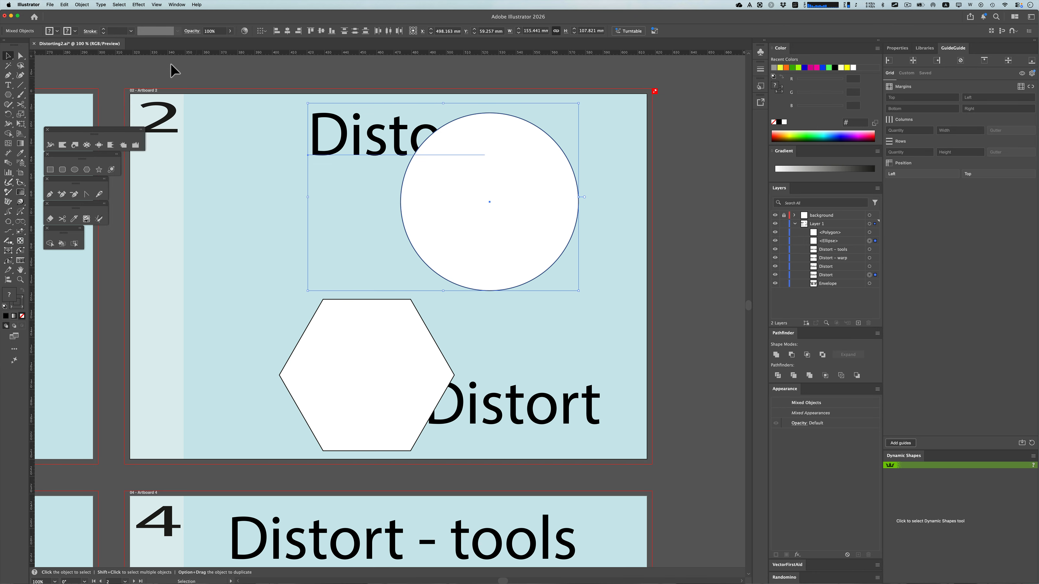
{"action": "left_click", "coordinate": [84, 4]}
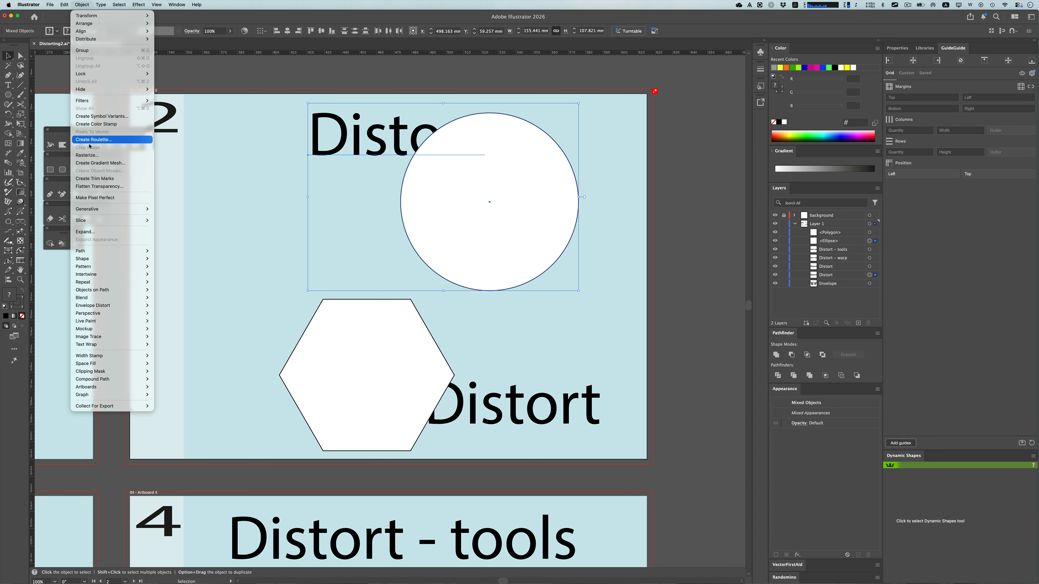
{"action": "mouse_move", "coordinate": [94, 308]}
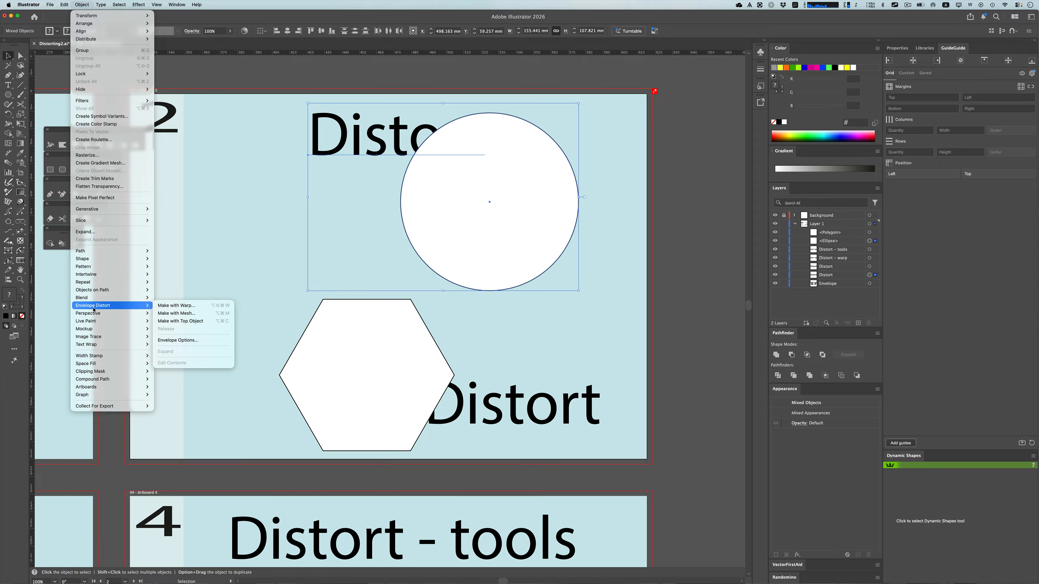
{"action": "left_click", "coordinate": [187, 321]}
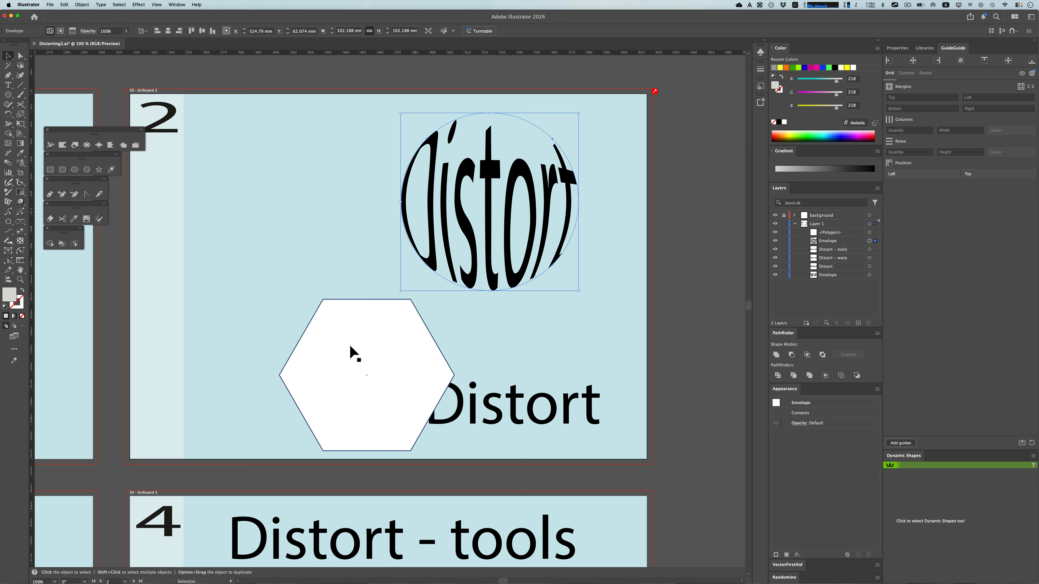
Envelope-distort the lower "Distort" text on artboard 2 into the white hexagon, using it as the top object
{"action": "left_click_drag", "start_coordinate": [387, 397], "coordinate": [380, 406]}
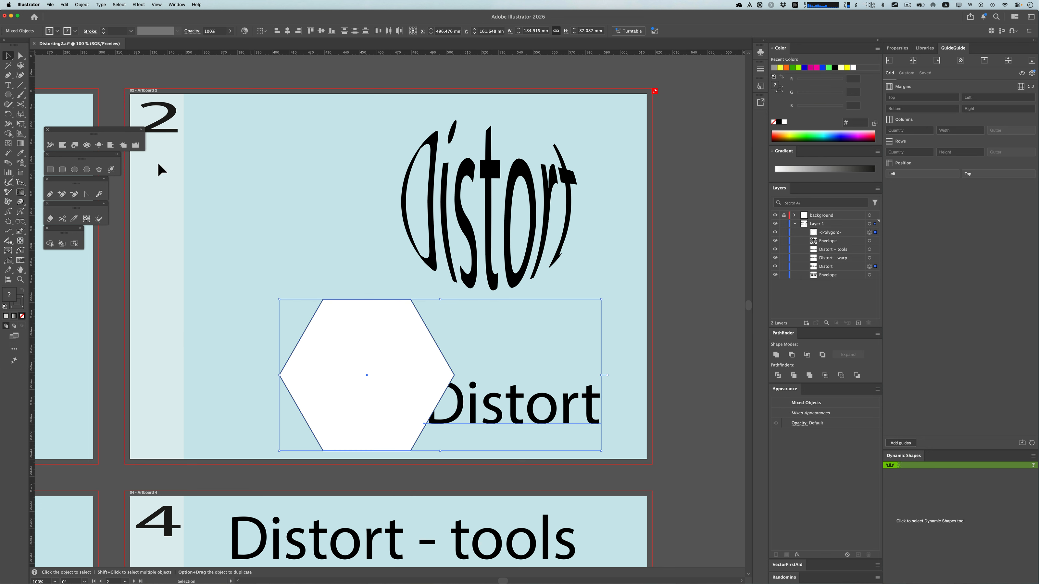
{"action": "left_click", "coordinate": [84, 5]}
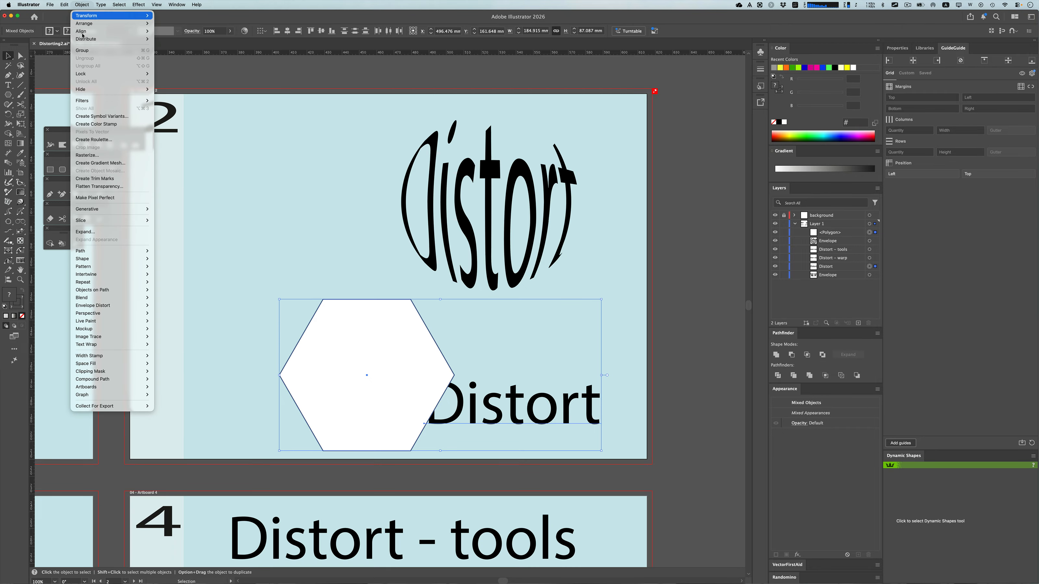
{"action": "mouse_move", "coordinate": [103, 308]}
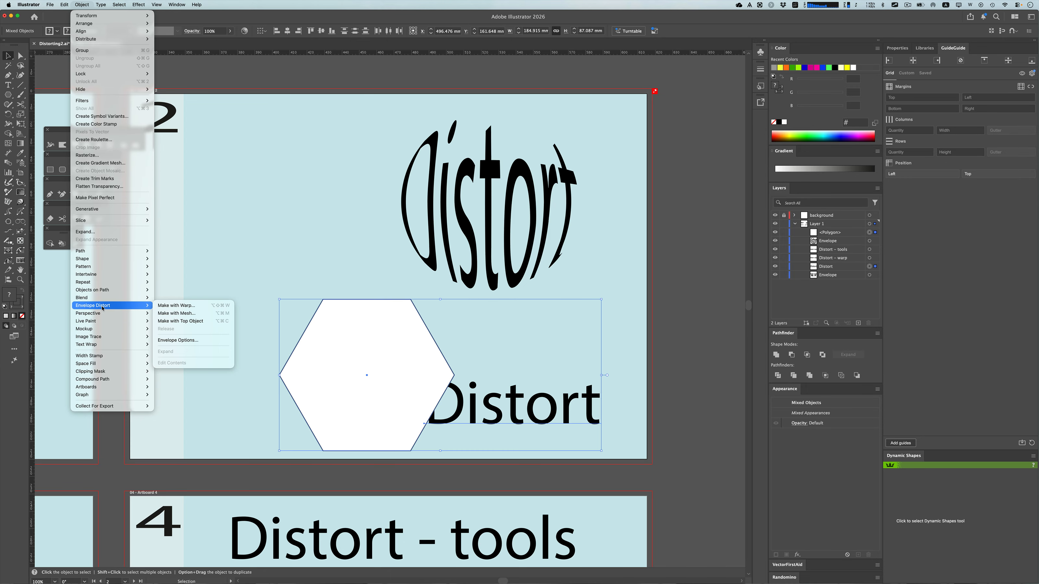
{"action": "left_click", "coordinate": [194, 321]}
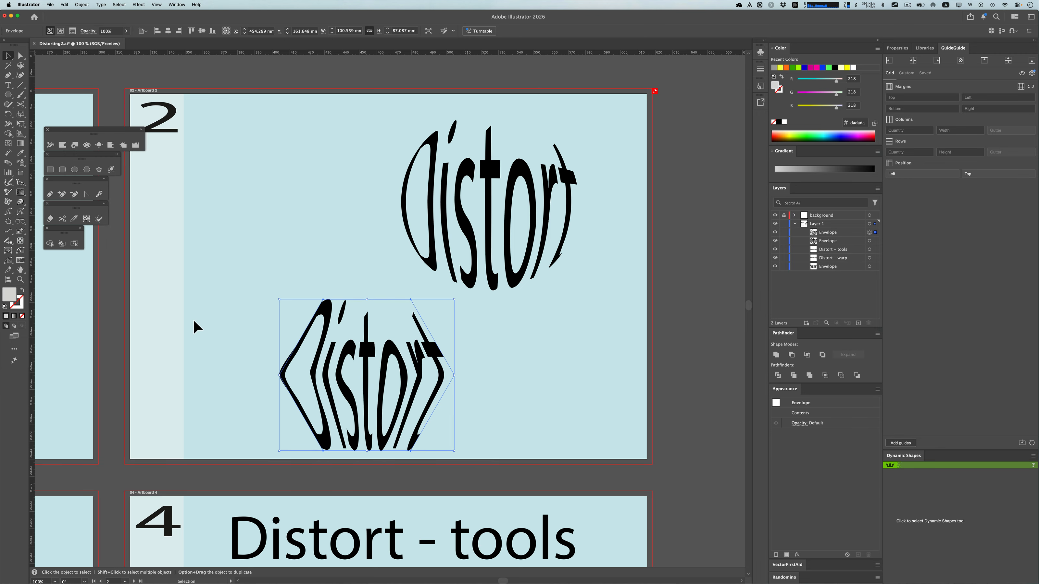
Start an envelope distort with warp on the "Distort - warp" text on artboard 3, moving the options dialog clear of the text
{"action": "key", "text": "space"}
{"action": "left_click_drag", "start_coordinate": [113, 382], "coordinate": [363, 261]}
{"action": "left_click_drag", "start_coordinate": [167, 397], "coordinate": [366, 209]}
{"action": "left_click", "coordinate": [286, 242]}
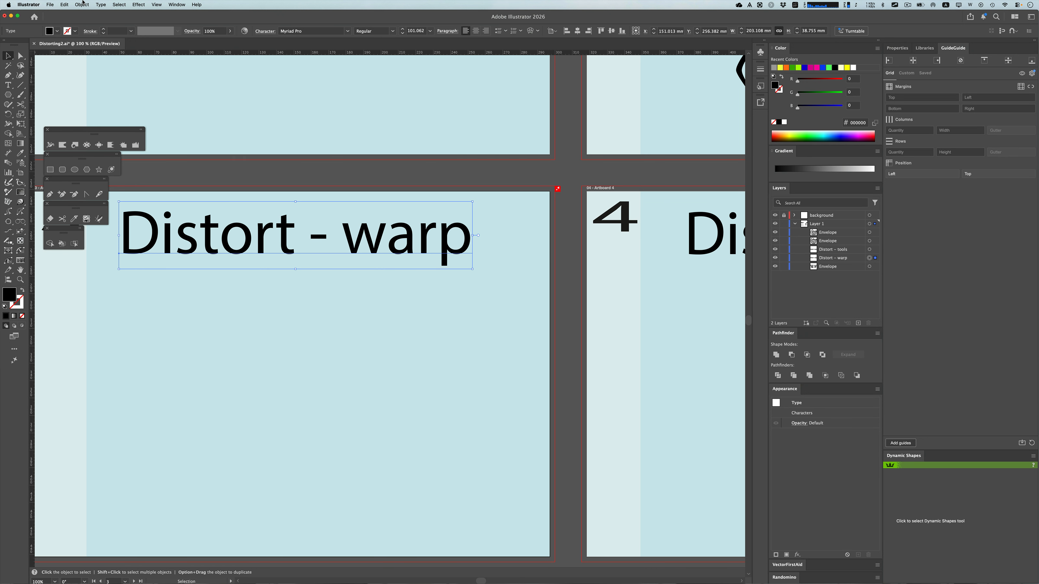
{"action": "left_click", "coordinate": [81, 5]}
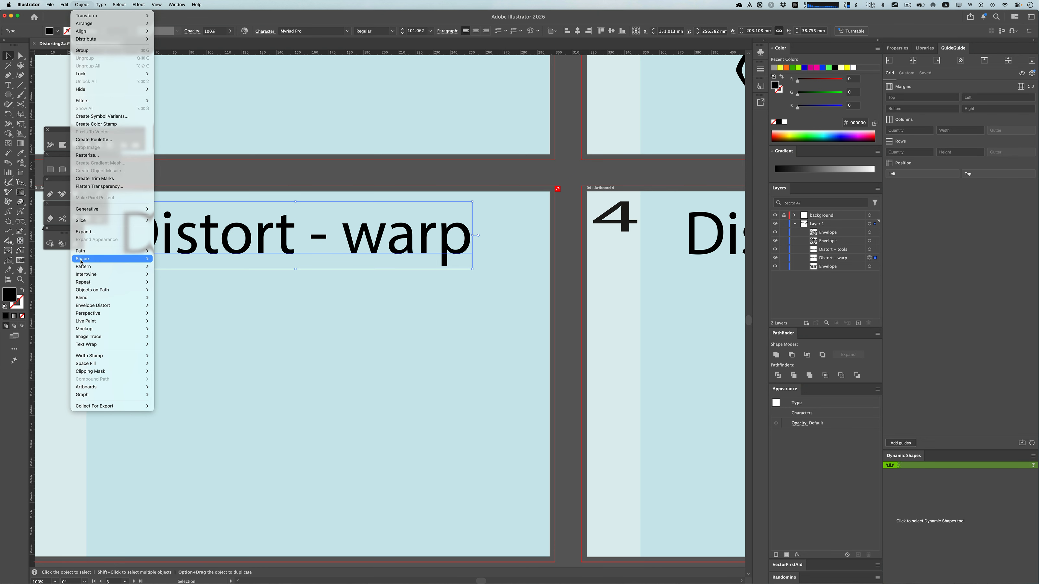
{"action": "mouse_move", "coordinate": [96, 307]}
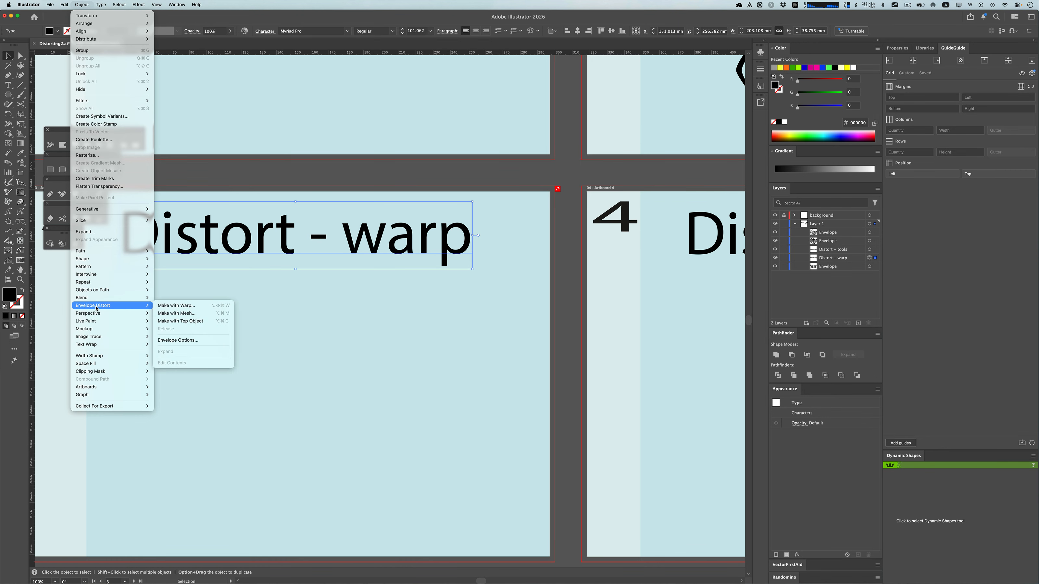
{"action": "left_click", "coordinate": [183, 306]}
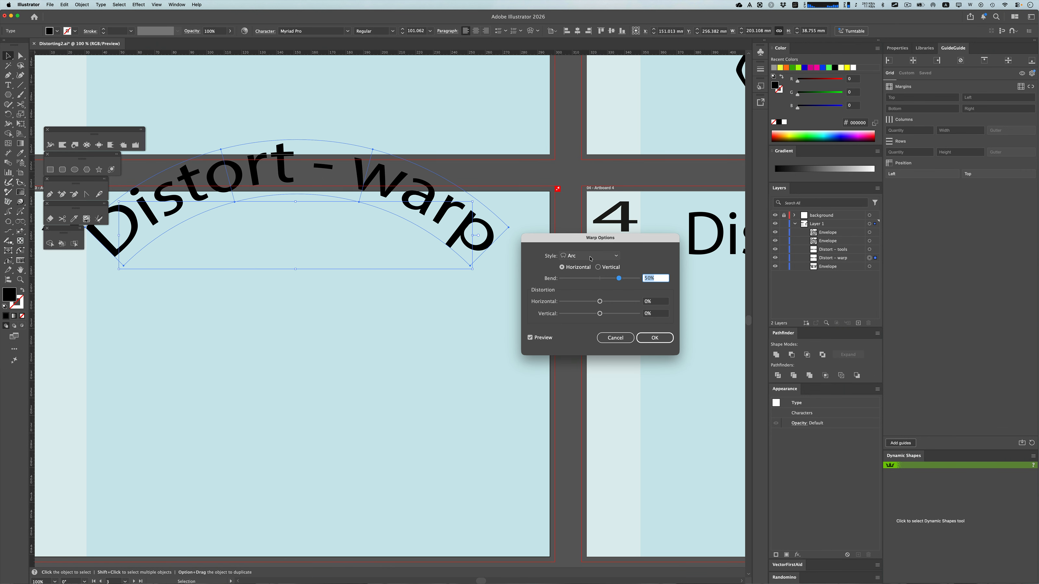
{"action": "left_click_drag", "start_coordinate": [589, 239], "coordinate": [279, 297]}
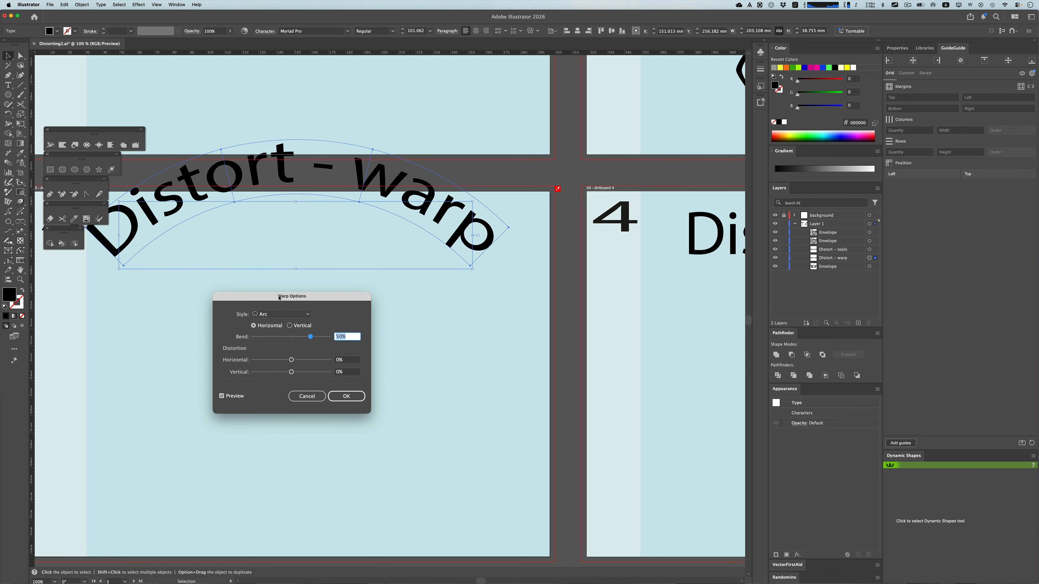
Preview the Arch warp style on the "Distort - warp" text and switch the style to Flag
{"action": "left_click", "coordinate": [281, 315]}
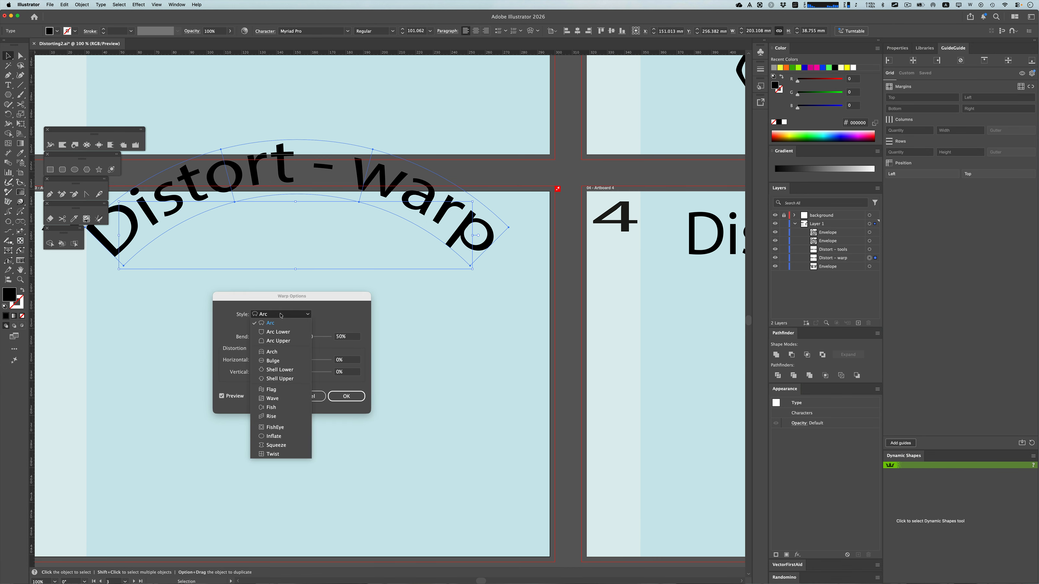
{"action": "left_click", "coordinate": [276, 352]}
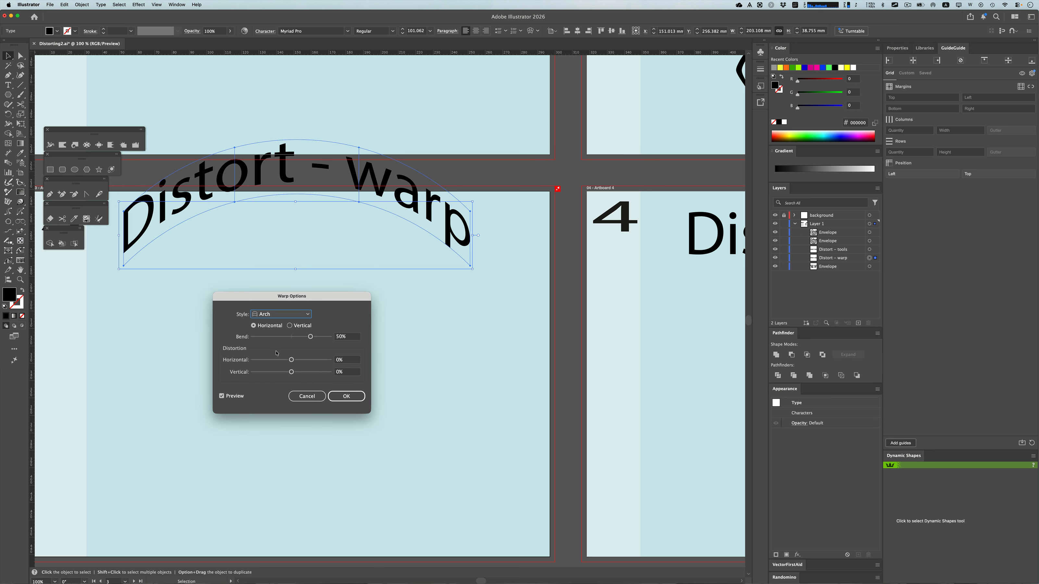
{"action": "left_click", "coordinate": [281, 315]}
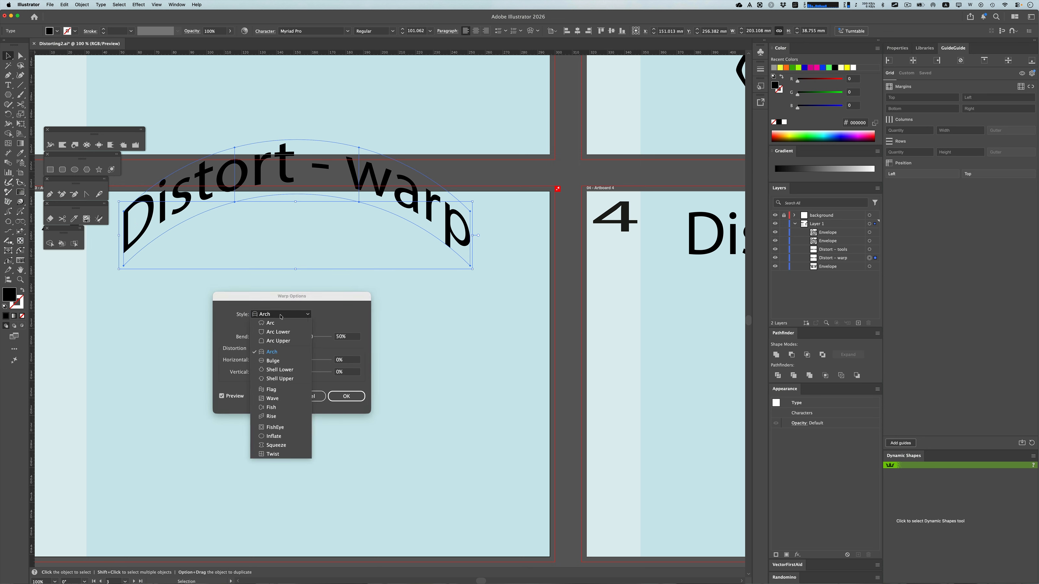
{"action": "left_click", "coordinate": [278, 394]}
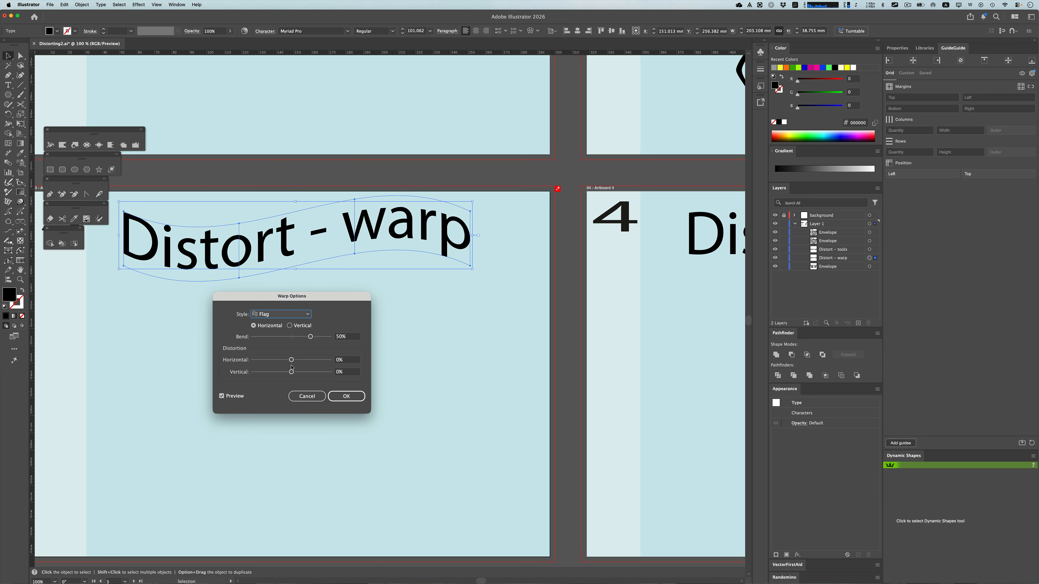
Apply the Flag warp with a bend of -13%, horizontal distortion of 53% and vertical distortion of -2%
{"action": "left_click_drag", "start_coordinate": [311, 337], "coordinate": [288, 340]}
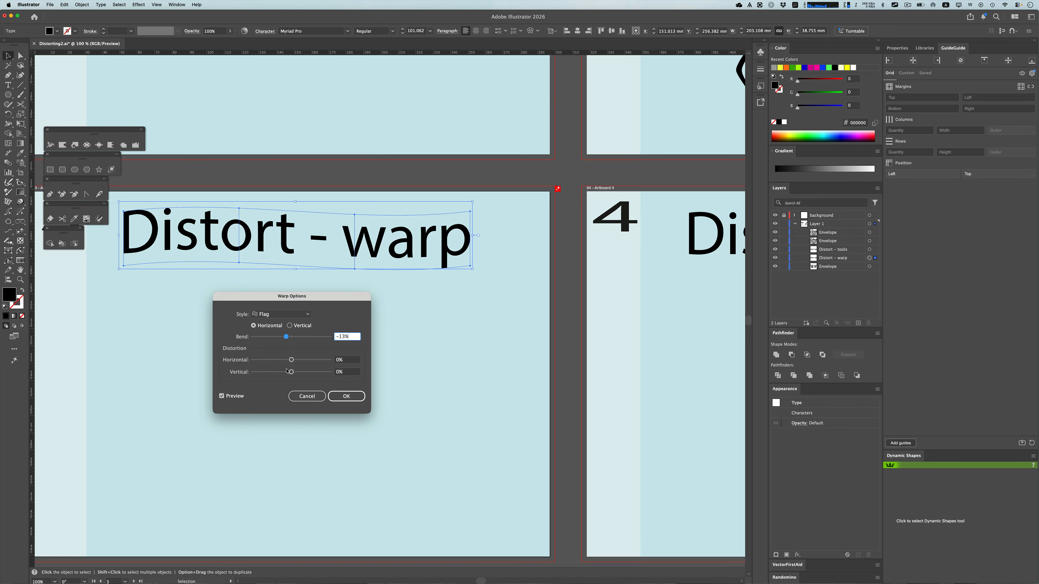
{"action": "left_click_drag", "start_coordinate": [291, 359], "coordinate": [313, 363]}
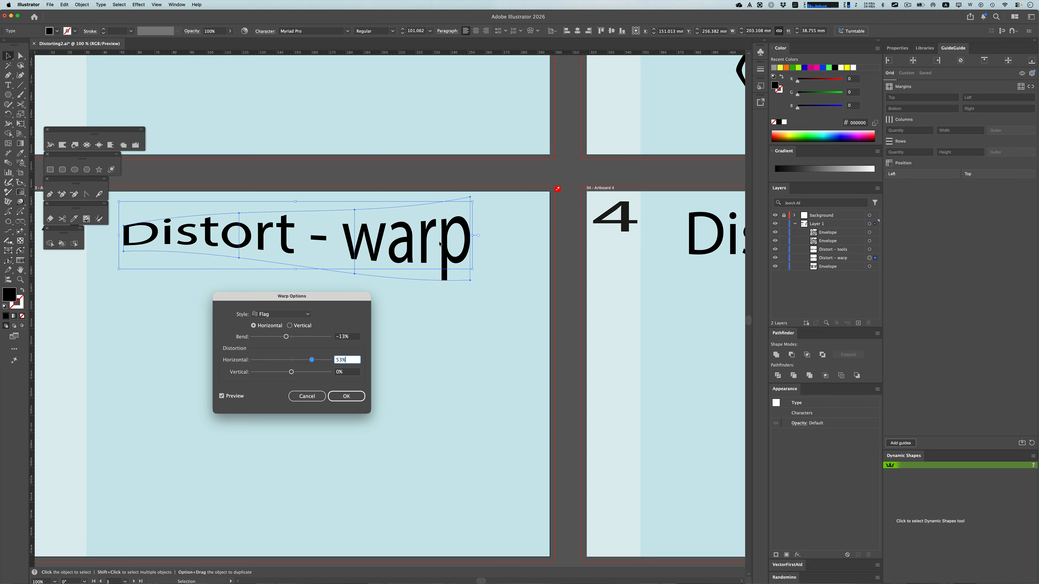
{"action": "mouse_move", "coordinate": [292, 373]}
{"action": "left_mouse_down"}
{"action": "mouse_move", "coordinate": [274, 374]}
{"action": "mouse_move", "coordinate": [290, 374]}
{"action": "left_mouse_up"}
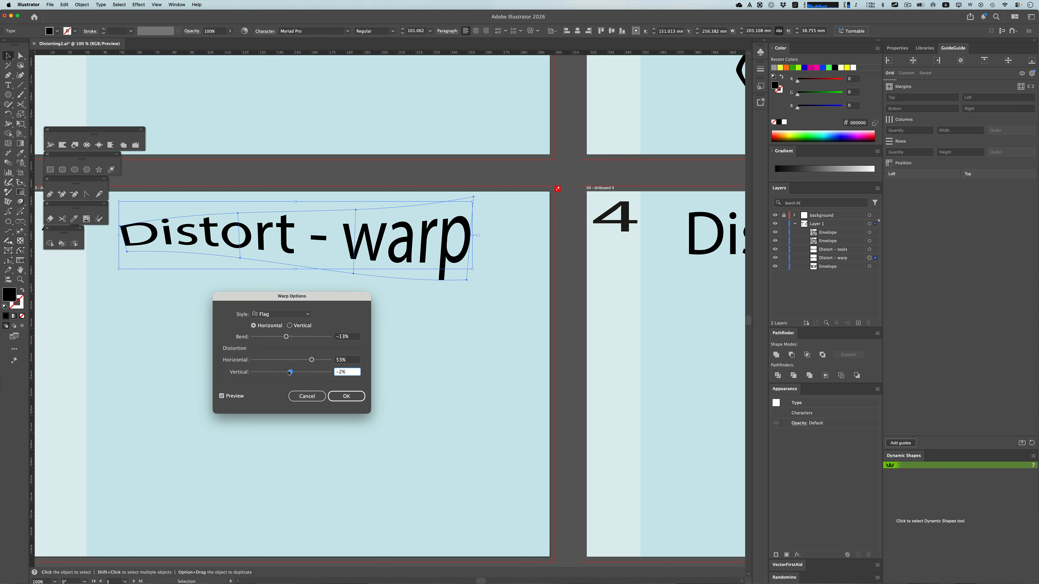
{"action": "left_click", "coordinate": [346, 396]}
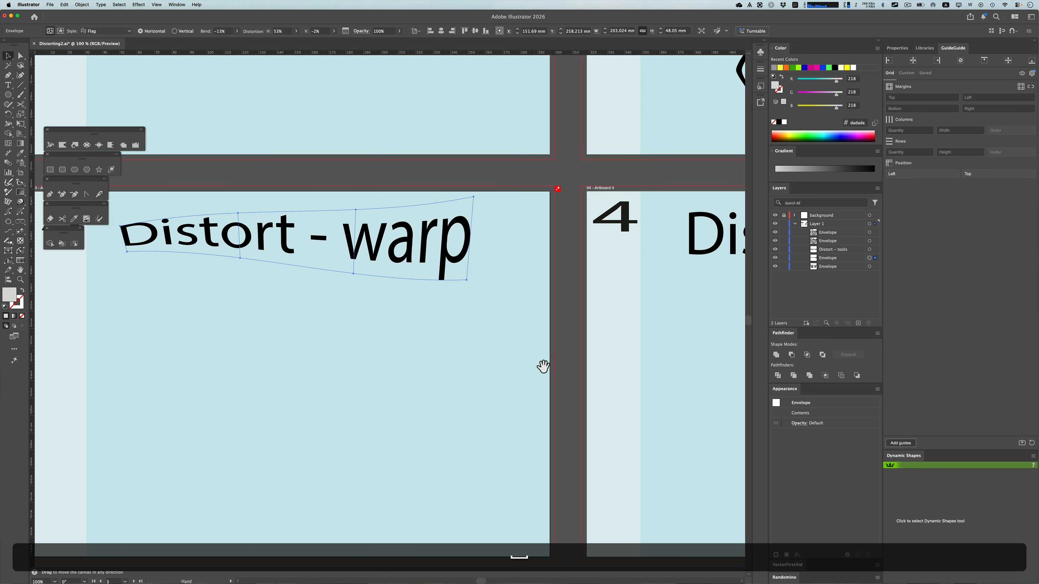
Try to reshape the live "Distort - tools" text on artboard 4 with the Warp tool
{"action": "left_click_drag", "start_coordinate": [543, 366], "coordinate": [104, 343]}
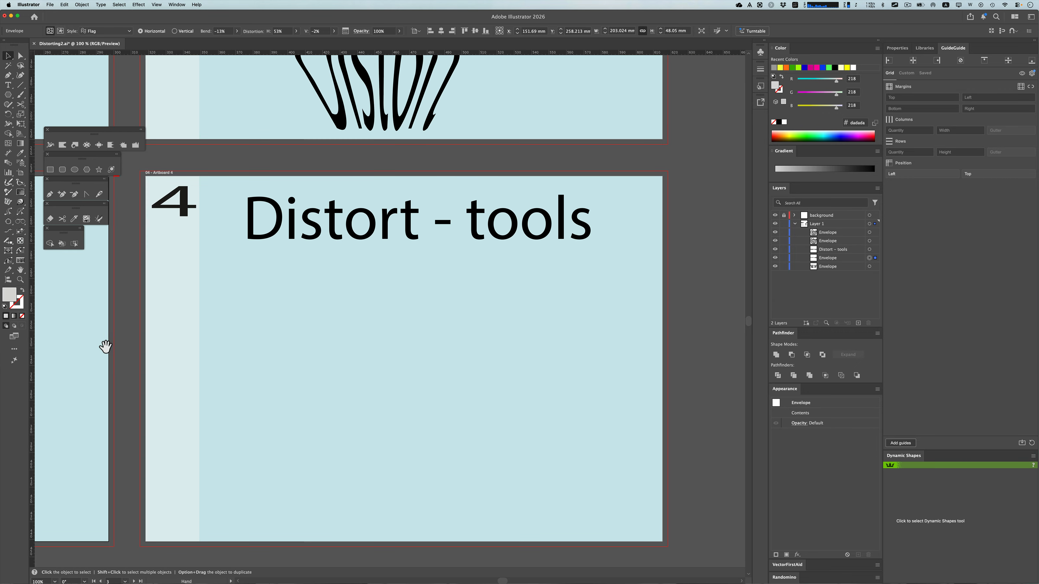
{"action": "left_click", "coordinate": [332, 222]}
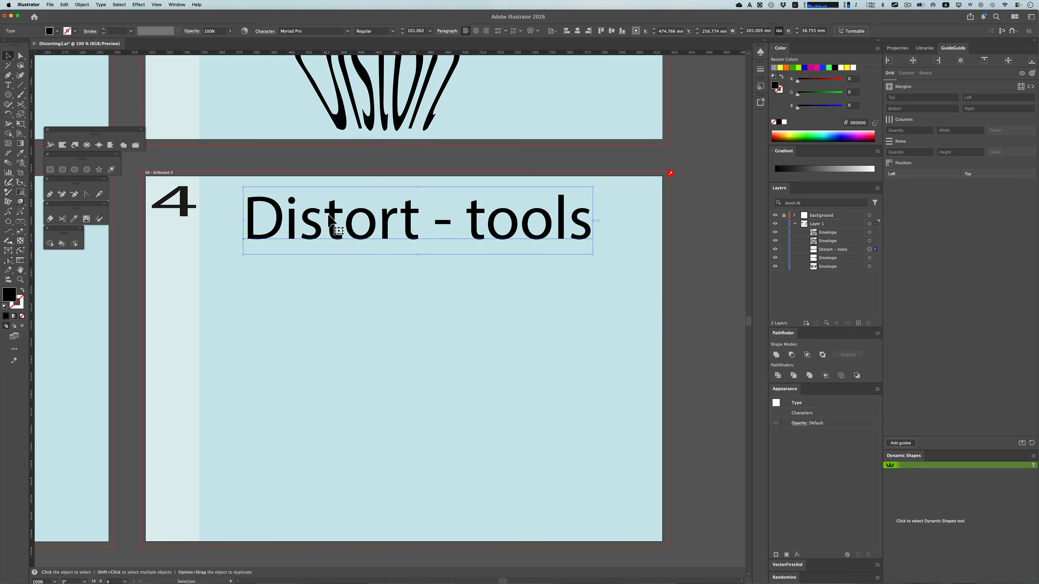
{"action": "left_click", "coordinate": [7, 126]}
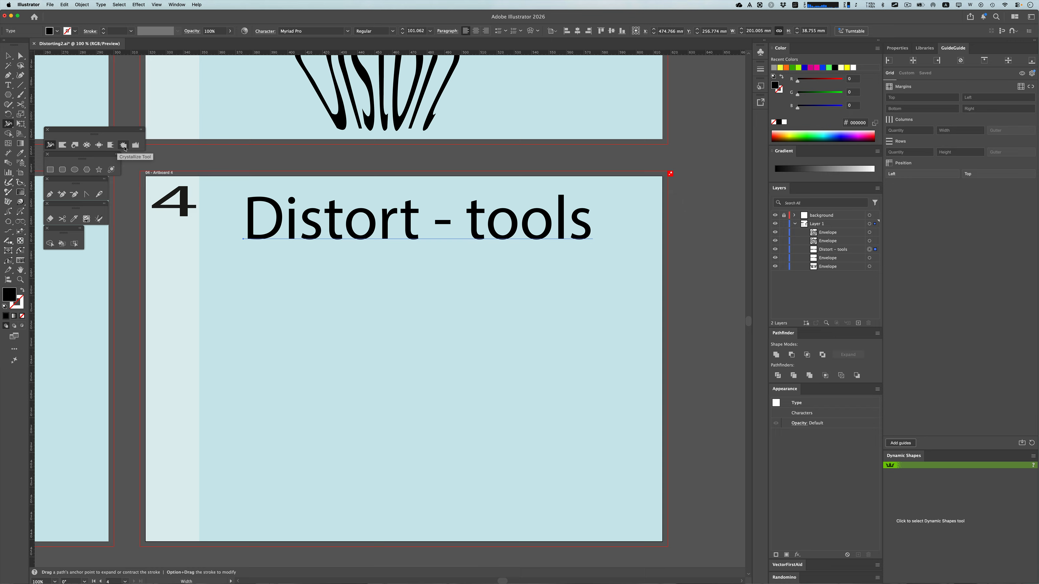
{"action": "left_click", "coordinate": [65, 146]}
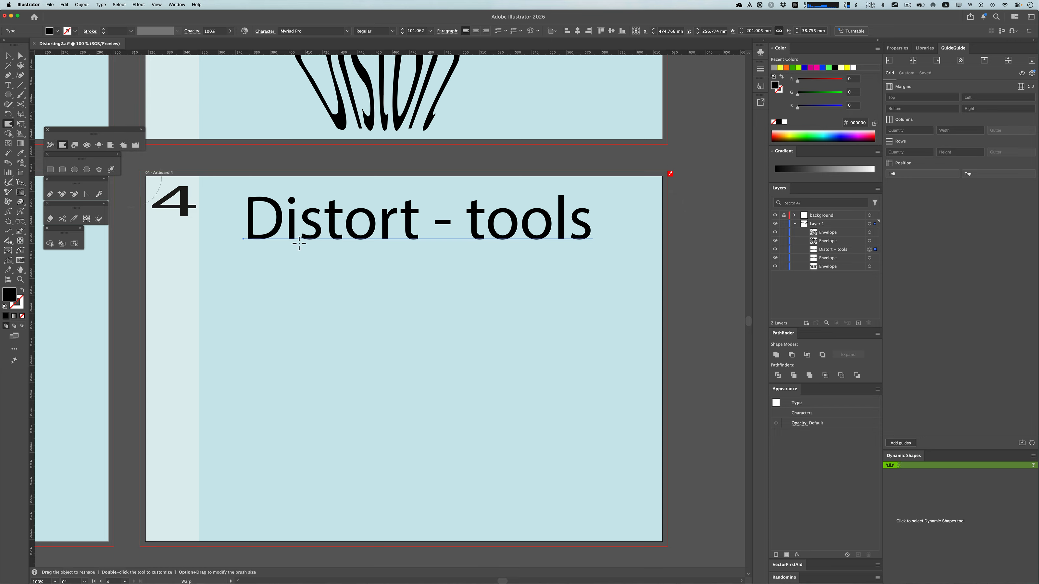
{"action": "left_click", "coordinate": [315, 229]}
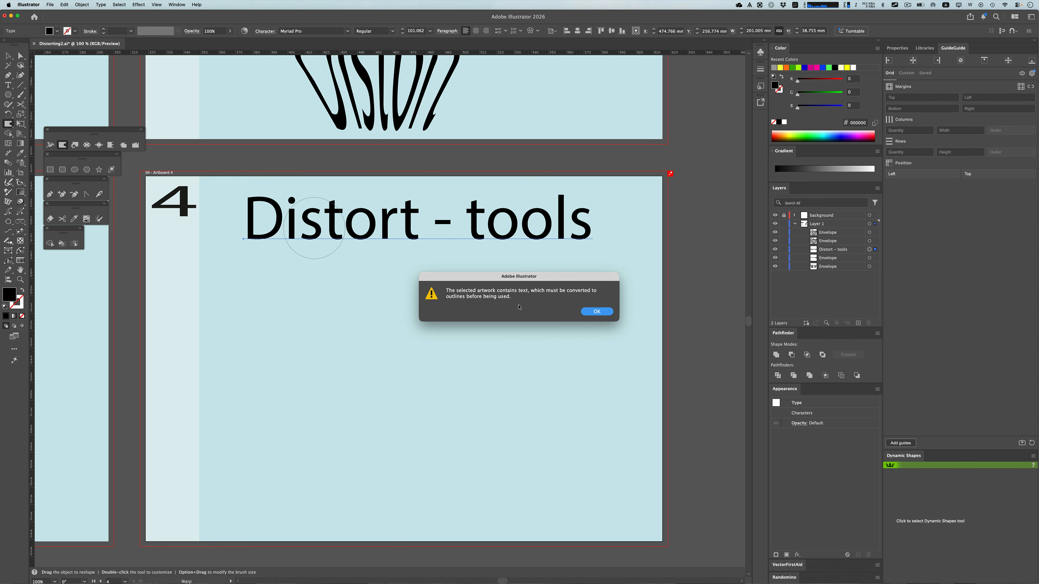
{"action": "left_click", "coordinate": [596, 311]}
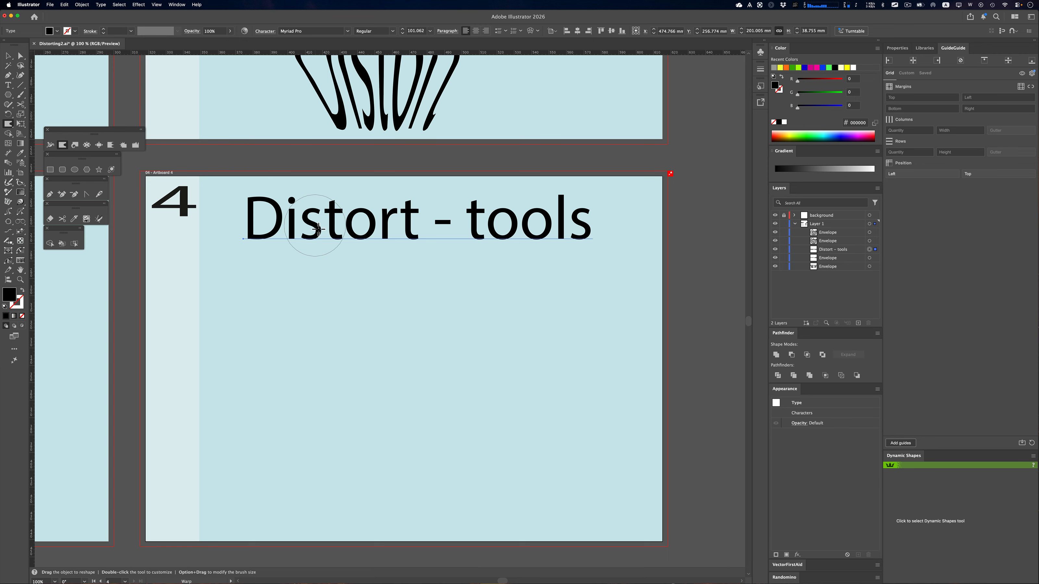
Duplicate the "Distort - tools" text about 53 mm straight below the original and convert the copy to outlines
{"action": "key", "text": "v"}
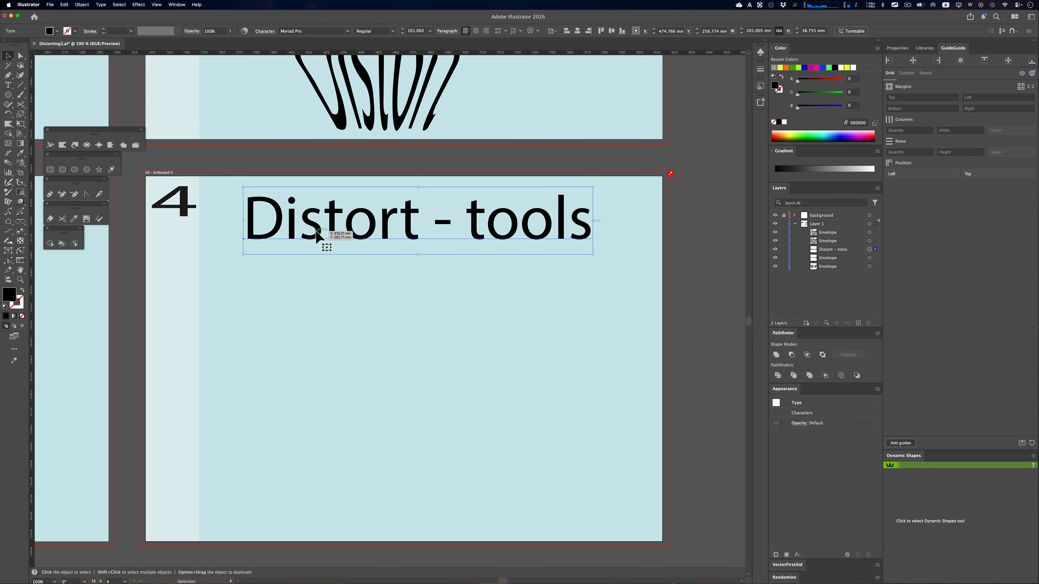
{"action": "left_click_drag", "start_coordinate": [323, 238], "coordinate": [313, 332]}
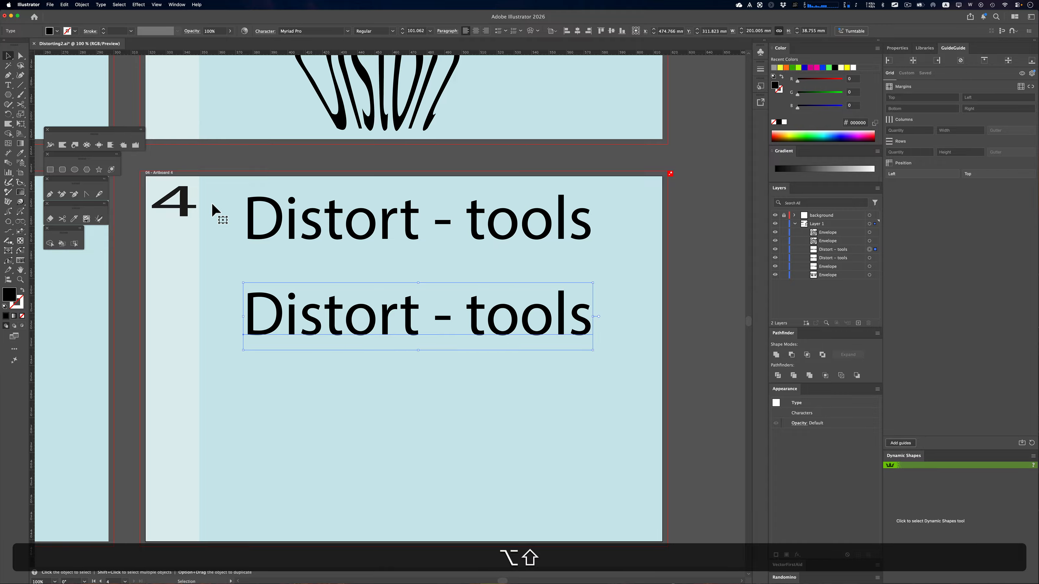
{"action": "left_click", "coordinate": [82, 5]}
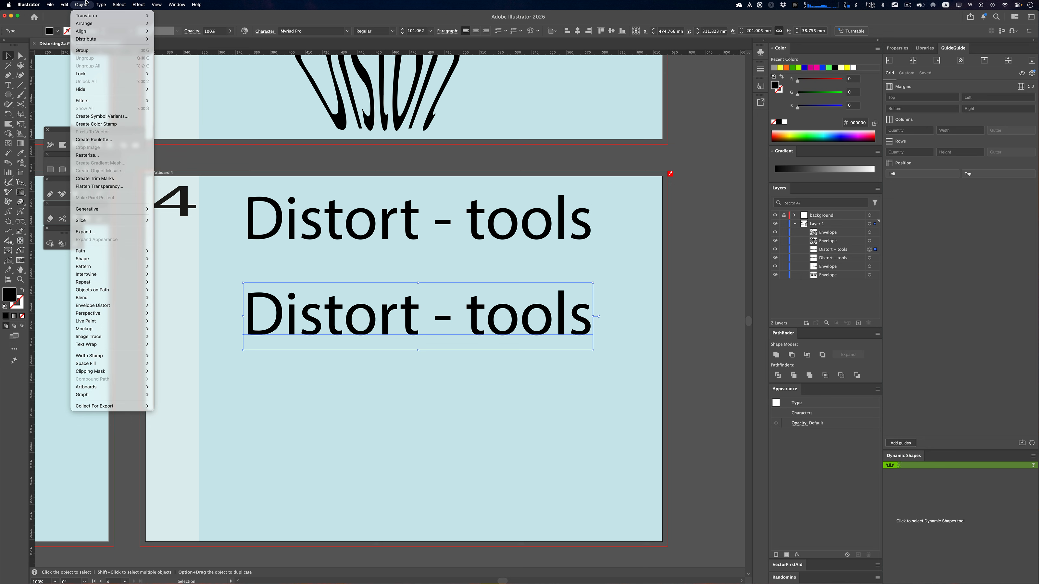
{"action": "mouse_move", "coordinate": [102, 4]}
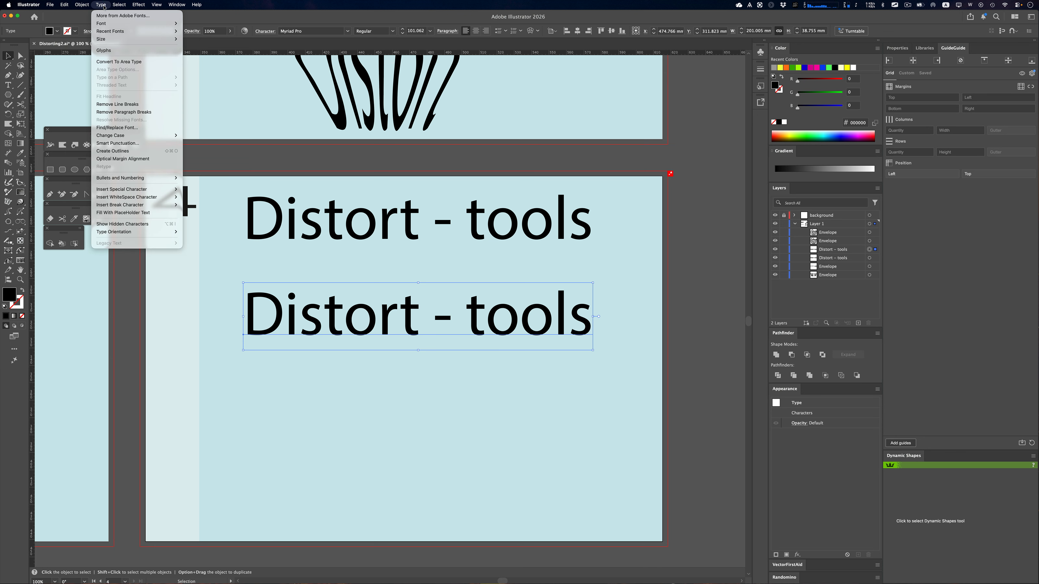
{"action": "left_click", "coordinate": [112, 151]}
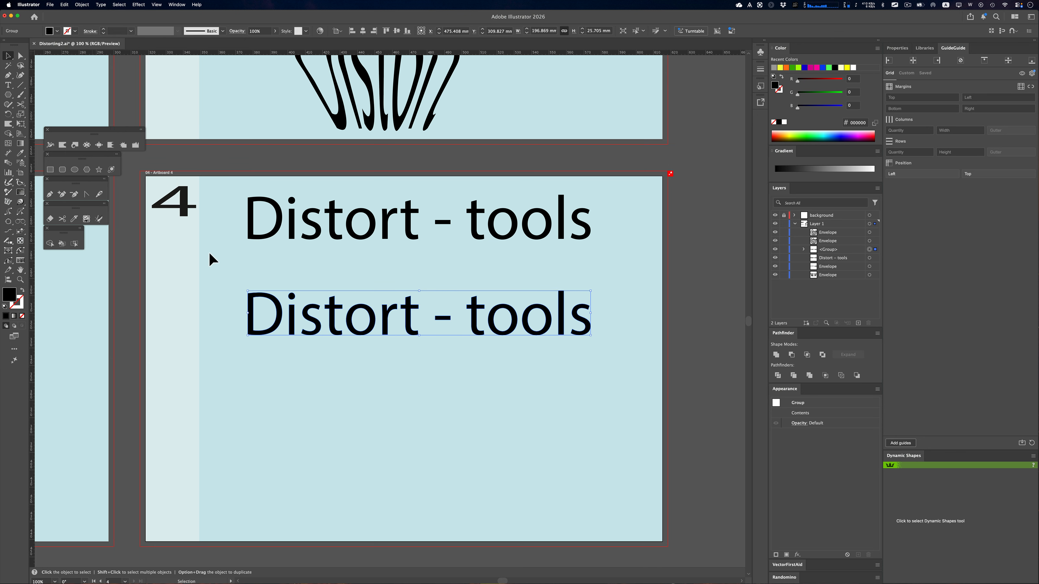
Activate the Warp tool for reshaping the outlined "Distort - tools" copy
{"action": "left_click", "coordinate": [62, 145]}
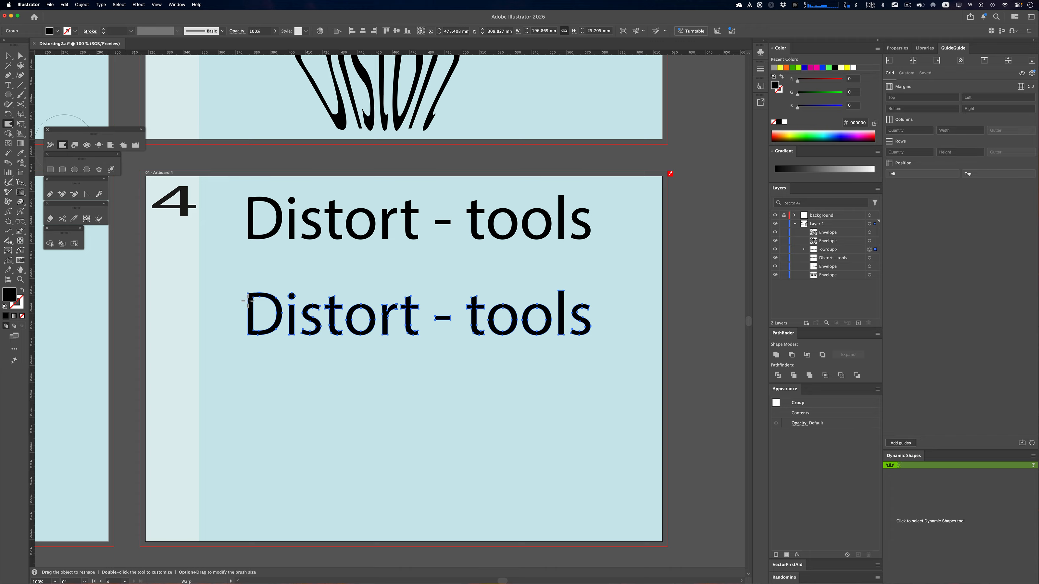
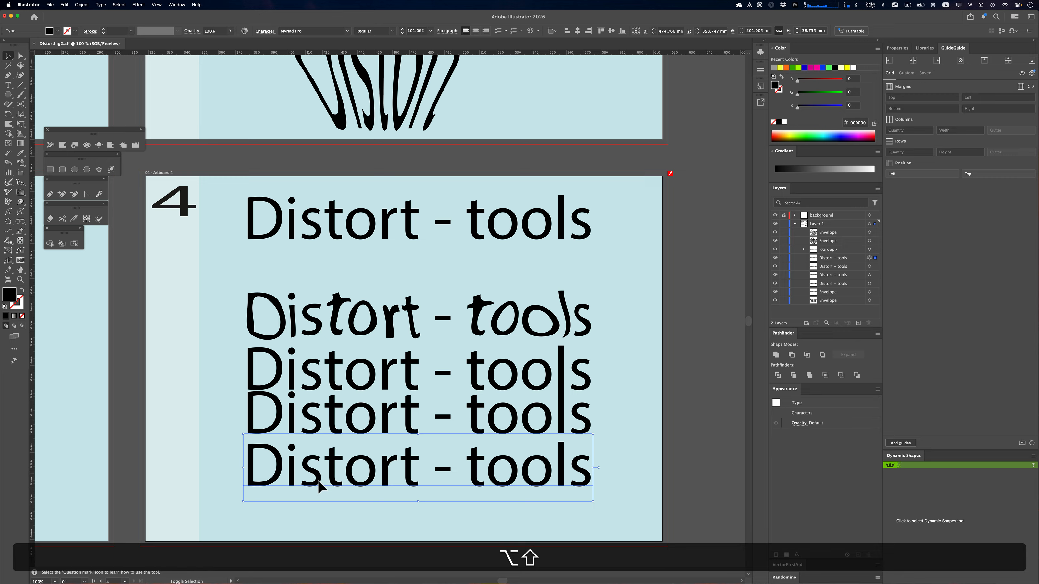
Duplicate the lowest "Distort - tools" text straight down and convert the four live copies below the warped row to outlines
{"action": "left_click", "coordinate": [322, 499], "text": "shift"}
{"action": "left_click_drag", "start_coordinate": [315, 483], "coordinate": [317, 528]}
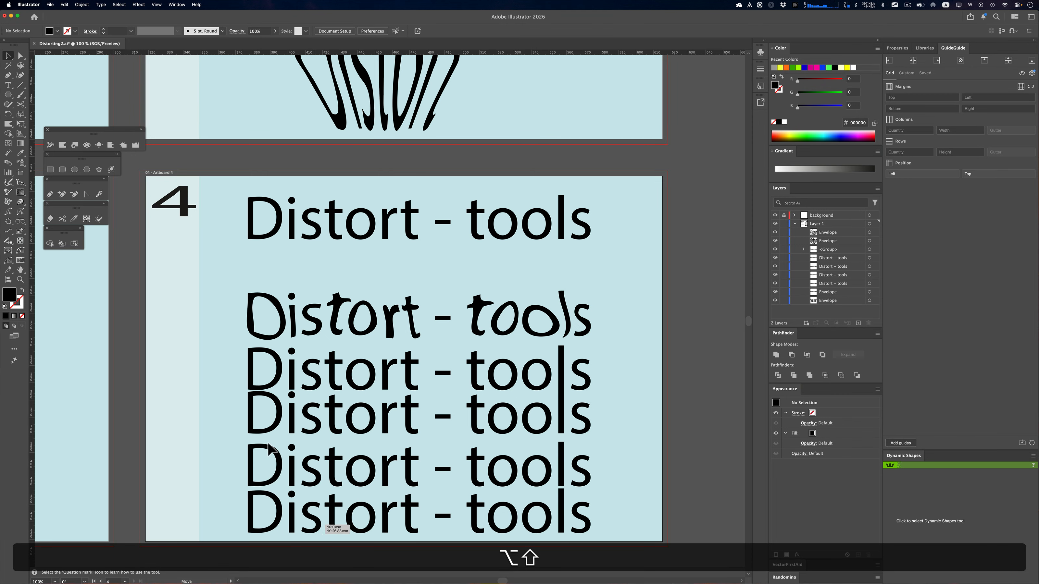
{"action": "left_click_drag", "start_coordinate": [228, 361], "coordinate": [285, 503]}
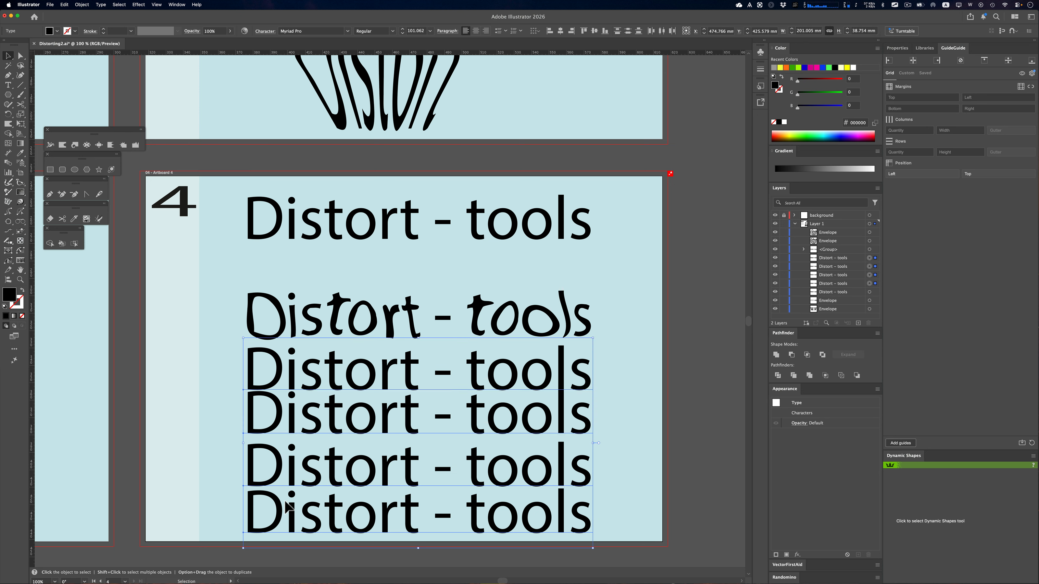
{"action": "left_click", "coordinate": [100, 4]}
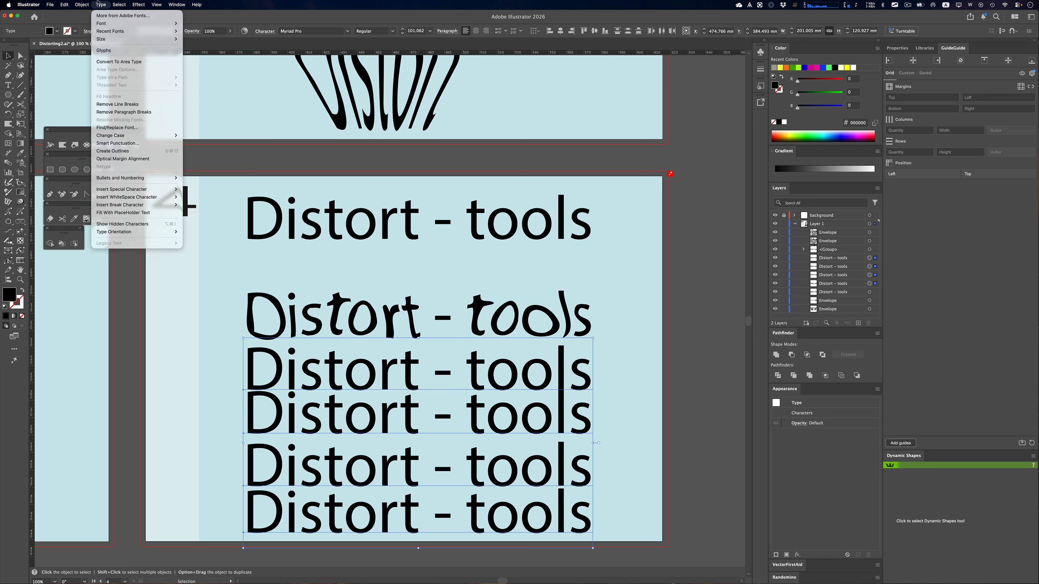
{"action": "left_click", "coordinate": [121, 151]}
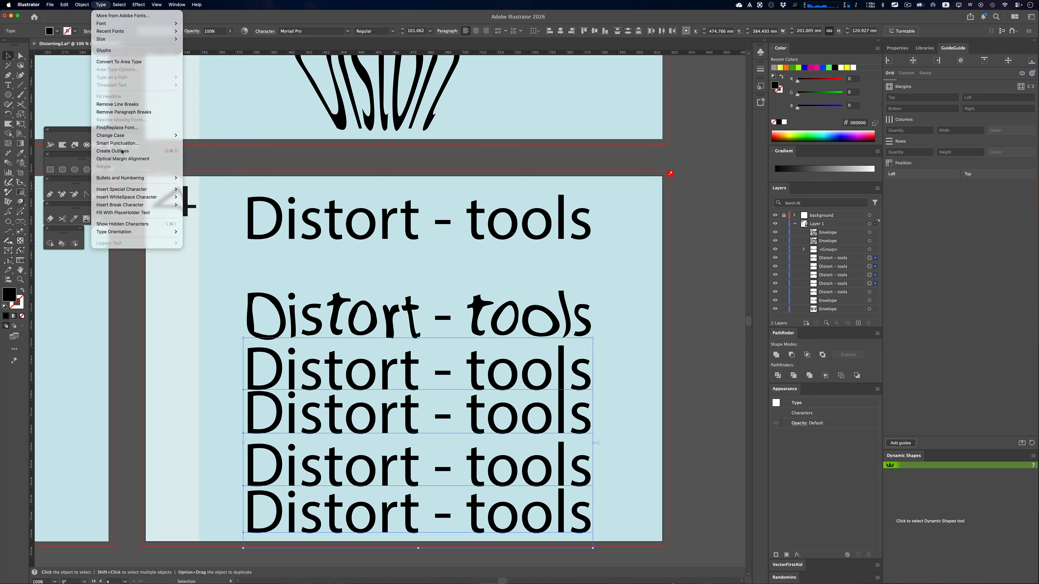
Select the outlined row directly below the warped text and activate the Twirl tool
{"action": "left_click", "coordinate": [250, 368]}
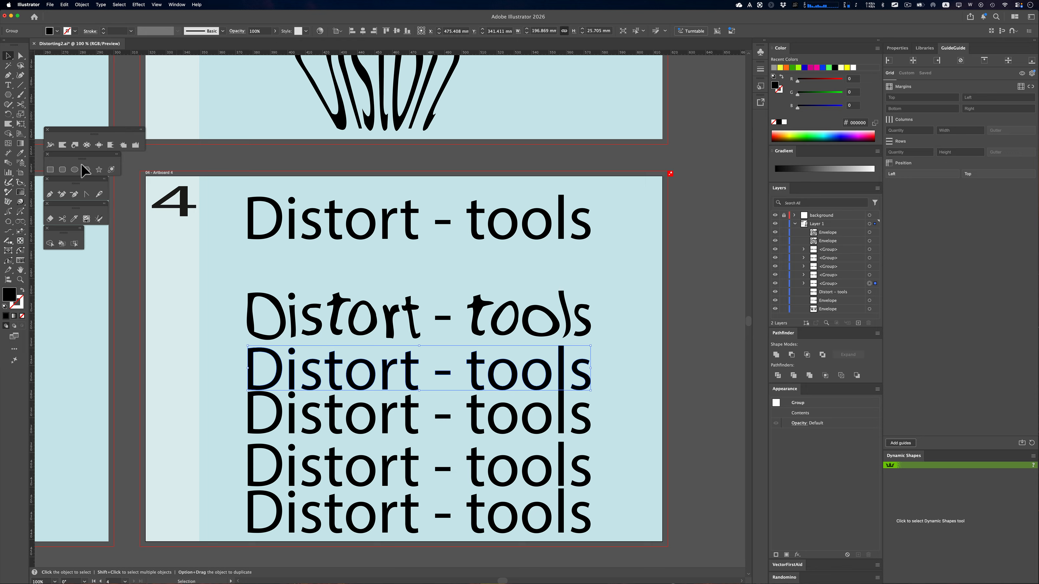
{"action": "left_click", "coordinate": [75, 145]}
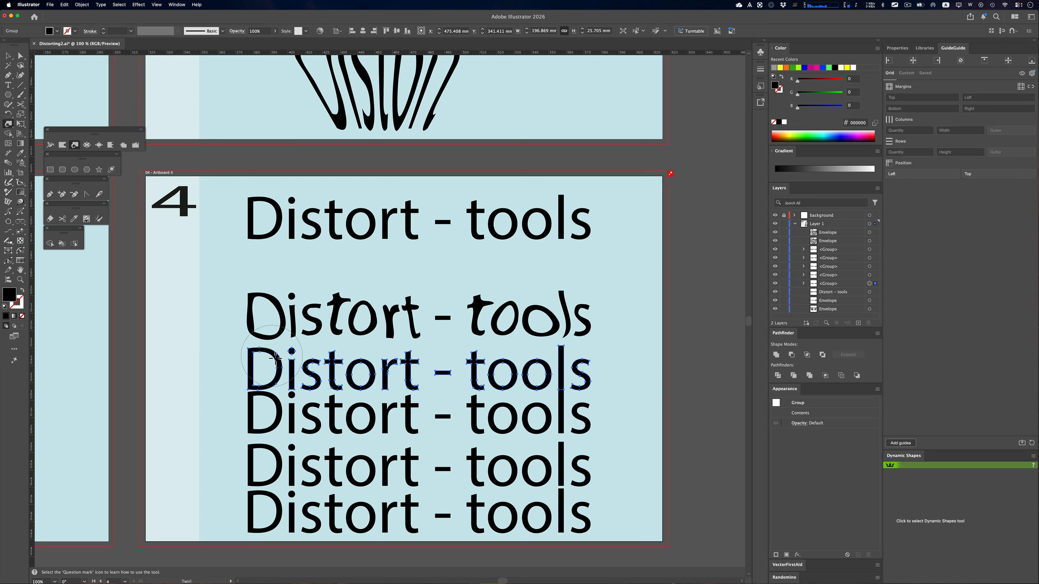
Try twirling letters along the selected row, first with the round brush and again with a wider elliptical brush
{"action": "mouse_move", "coordinate": [276, 356]}
{"action": "left_mouse_down"}
{"action": "mouse_move", "coordinate": [367, 377]}
{"action": "mouse_move", "coordinate": [421, 366]}
{"action": "mouse_move", "coordinate": [505, 374]}
{"action": "mouse_move", "coordinate": [465, 379]}
{"action": "mouse_move", "coordinate": [488, 364]}
{"action": "left_mouse_up"}
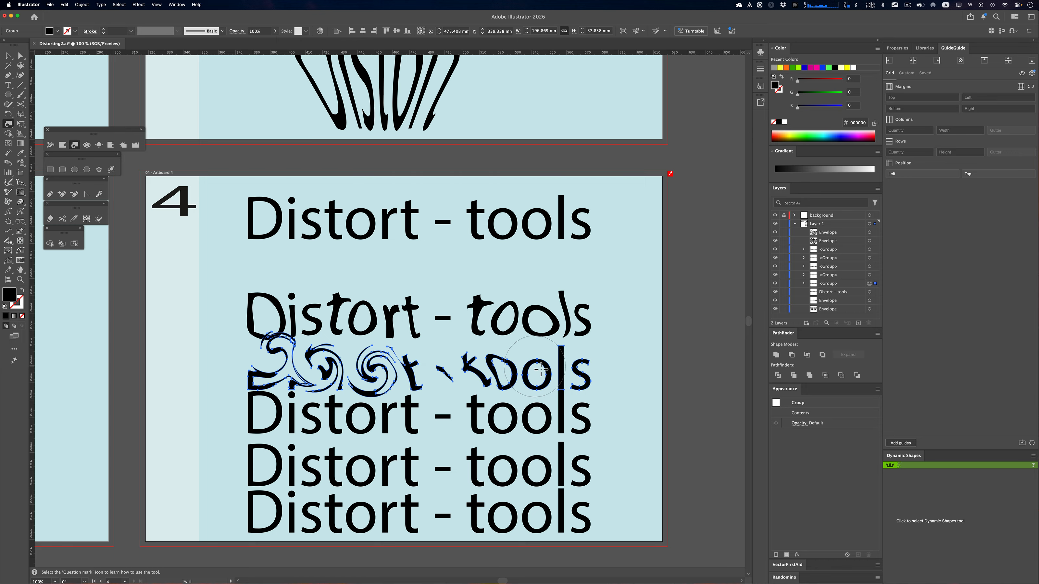
{"action": "key", "text": "alt"}
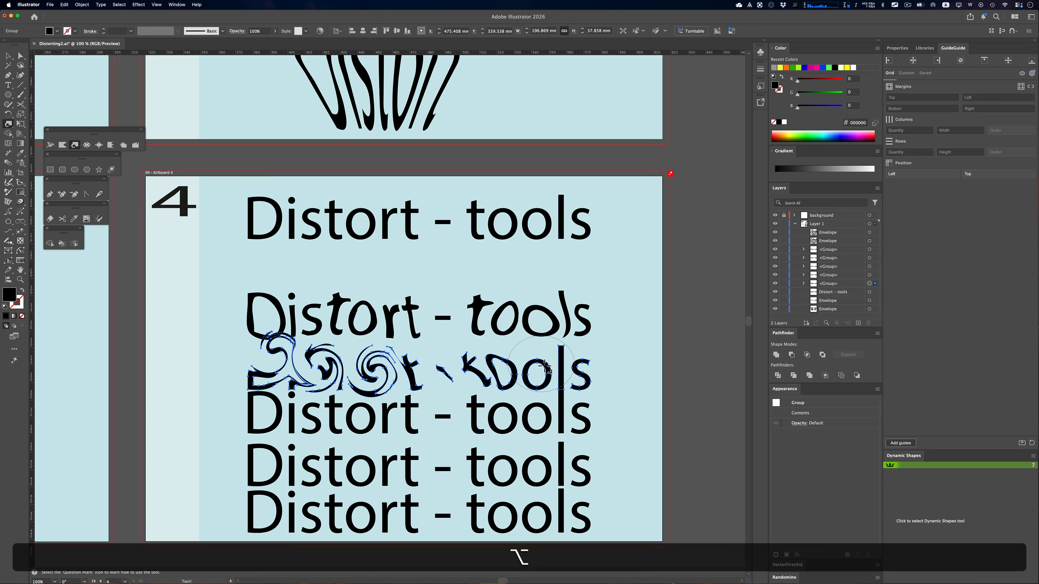
{"action": "left_click_drag", "start_coordinate": [544, 367], "coordinate": [546, 365]}
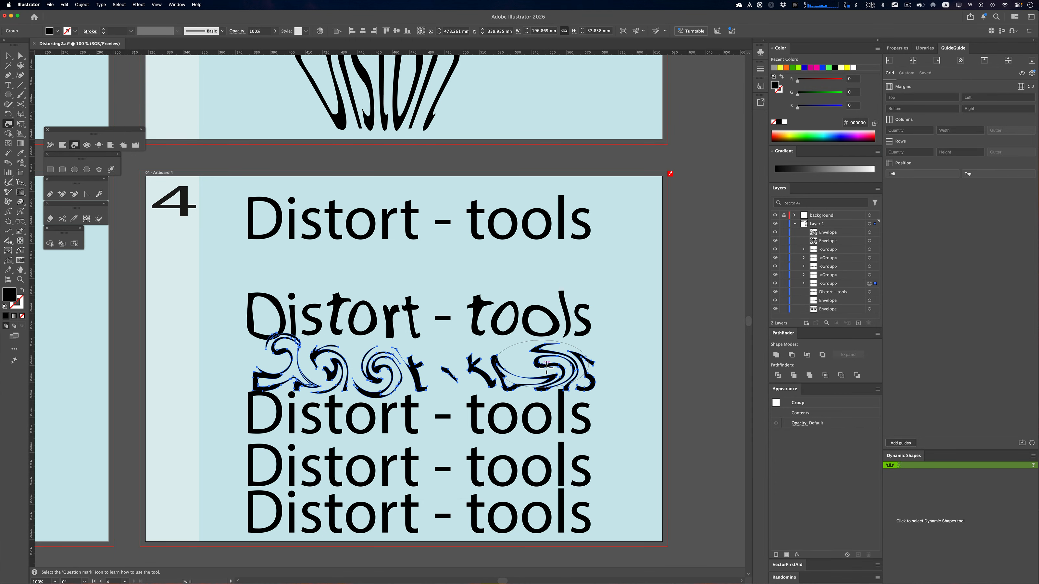
{"action": "key", "text": "alt"}
{"action": "key", "text": "alt"}
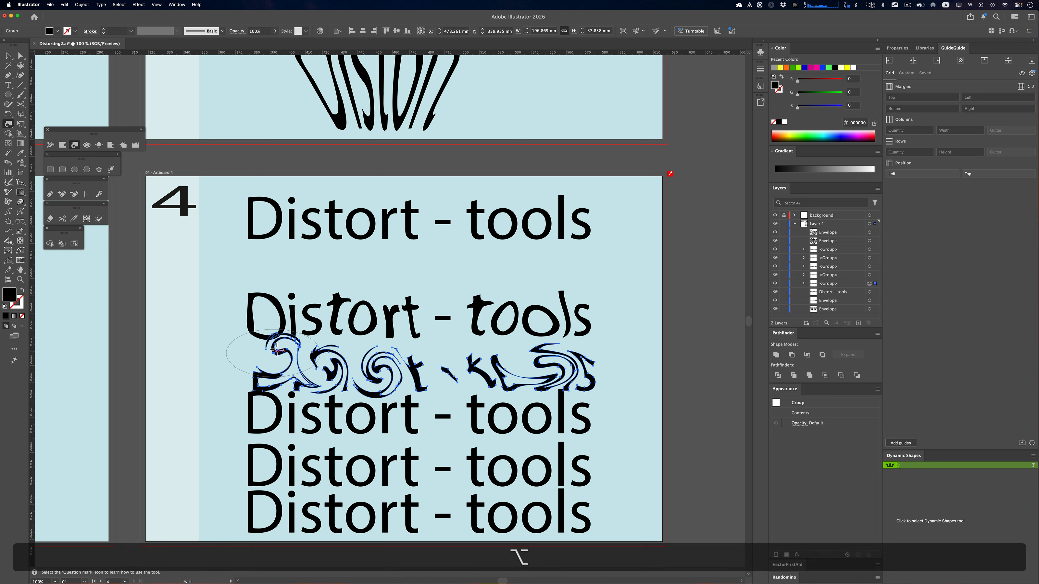
{"action": "left_click", "coordinate": [274, 374]}
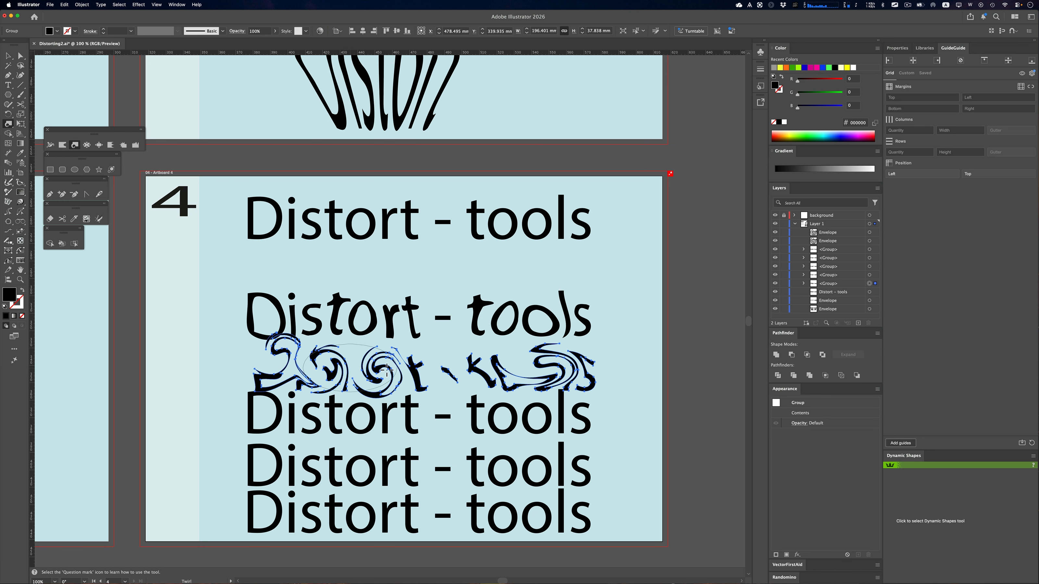
{"action": "left_click", "coordinate": [415, 369]}
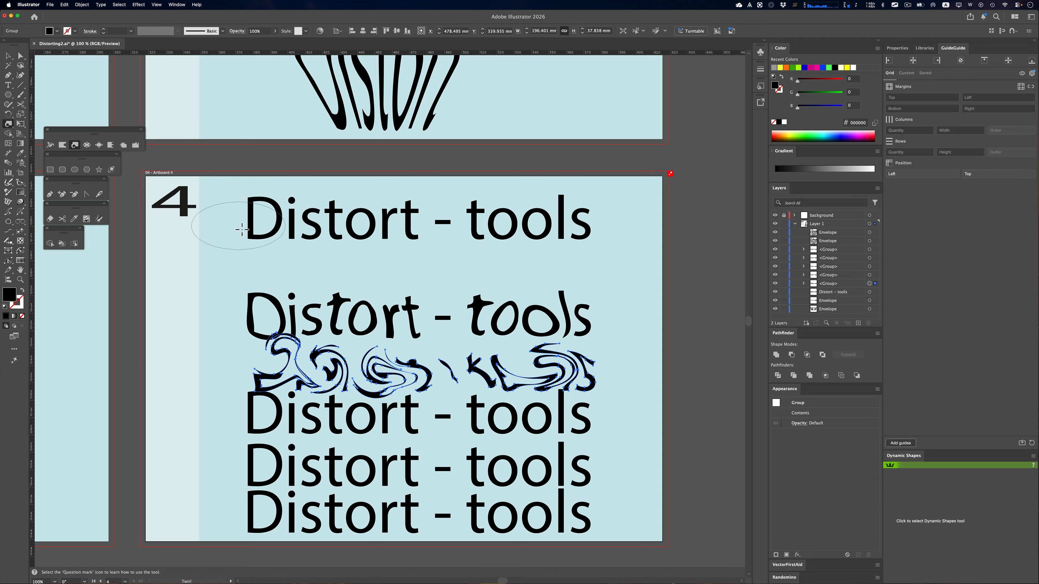
Set the Twirl tool's twirl rate to -12°
{"action": "double_click", "coordinate": [77, 146]}
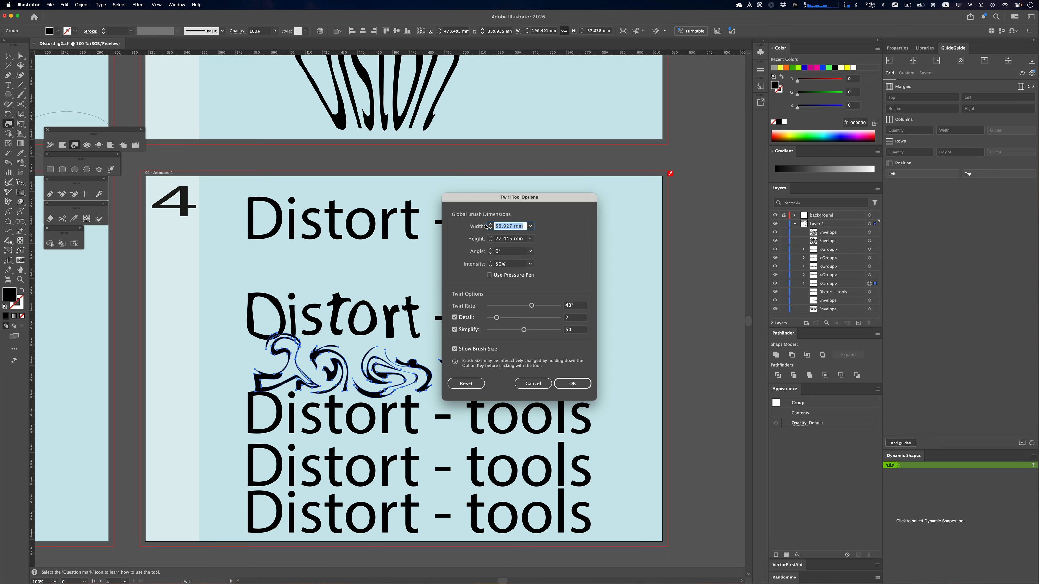
{"action": "left_click", "coordinate": [531, 307]}
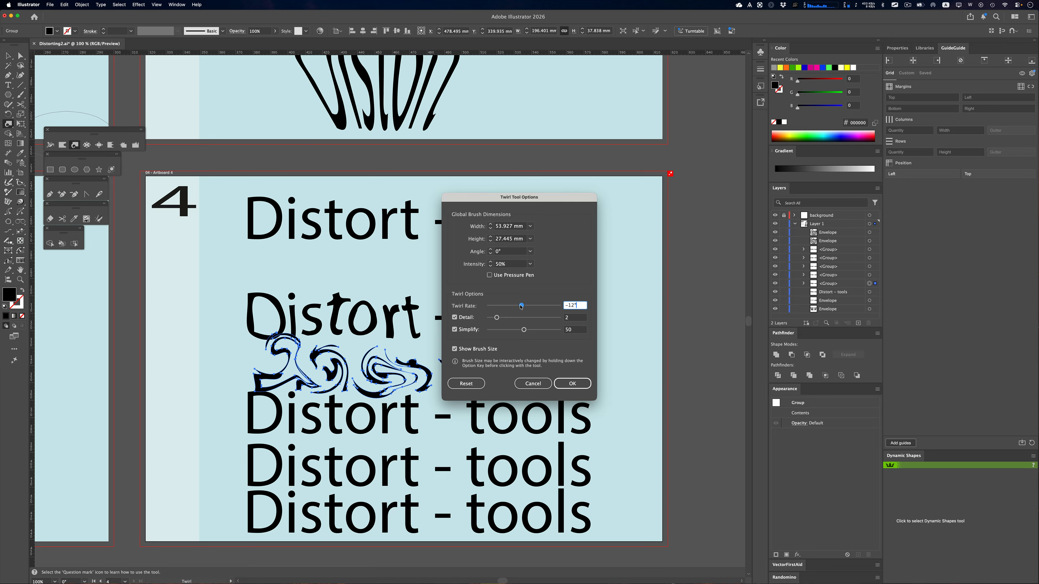
{"action": "left_click", "coordinate": [572, 384]}
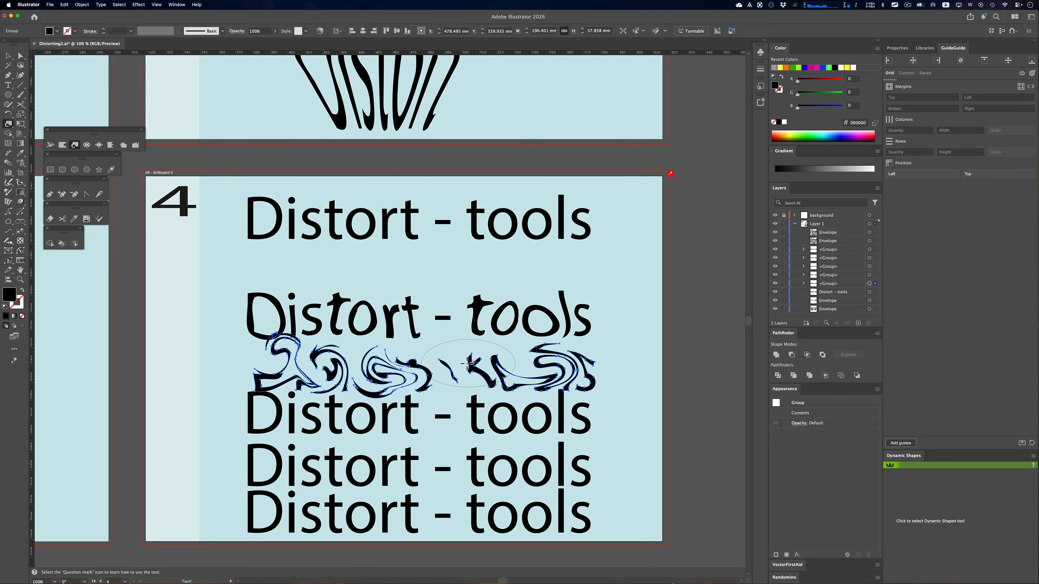
Undo all the twirl strokes on the row below the warped text
{"action": "key", "text": "super"}
{"action": "key", "text": "super+z"}
{"action": "key", "text": "super+z"}
{"action": "key", "text": "super+z"}
{"action": "key", "text": "super+z"}
{"action": "key", "text": "super+z"}
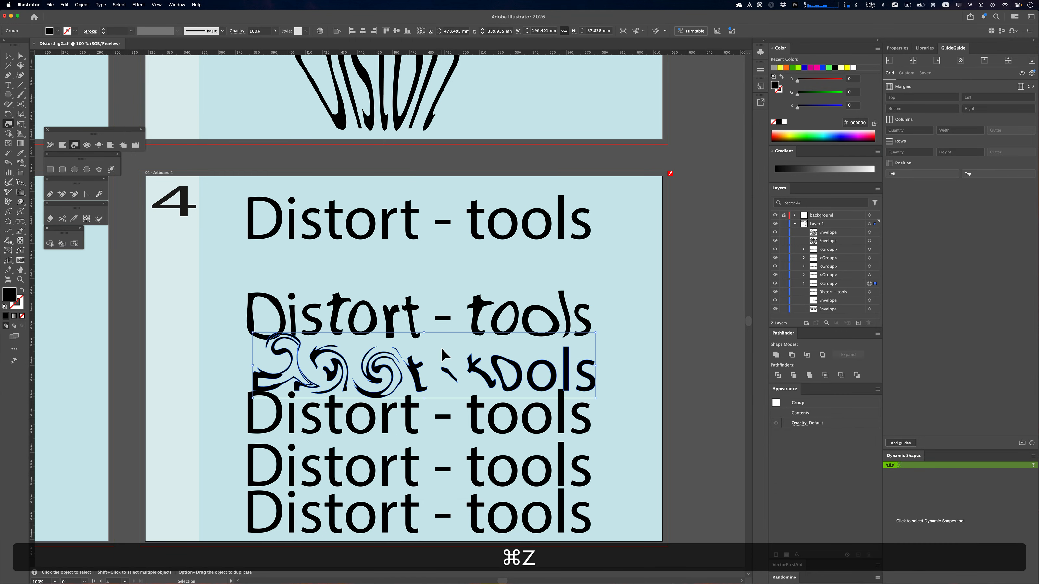
{"action": "key", "text": "super+z"}
{"action": "key", "text": "super+z"}
{"action": "key", "text": "super+z"}
{"action": "key", "text": "super+z"}
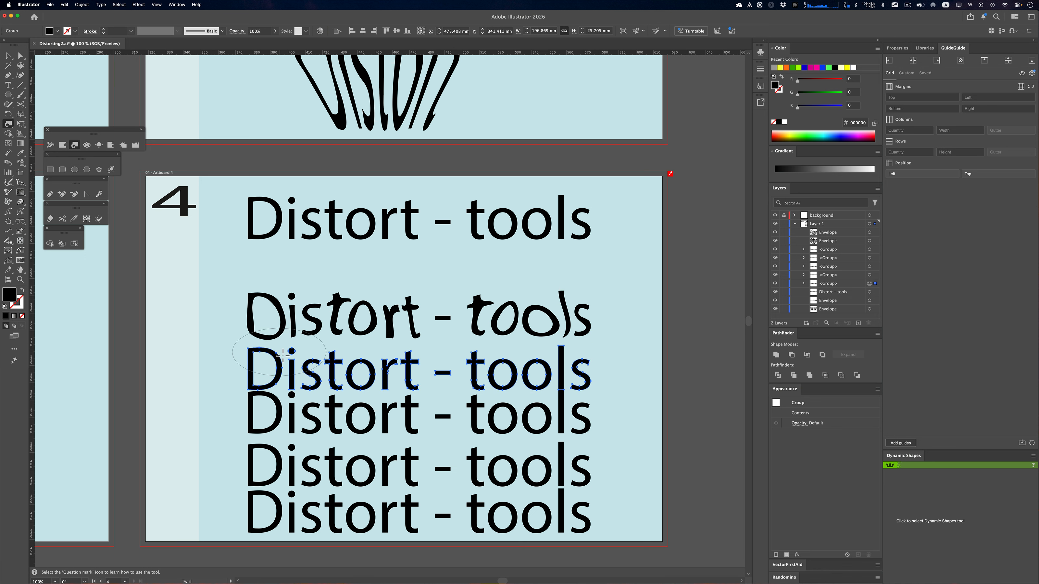
Twirl the restored outlined row lightly from the "D" across to the end of "tools"
{"action": "left_click_drag", "start_coordinate": [283, 355], "coordinate": [559, 365]}
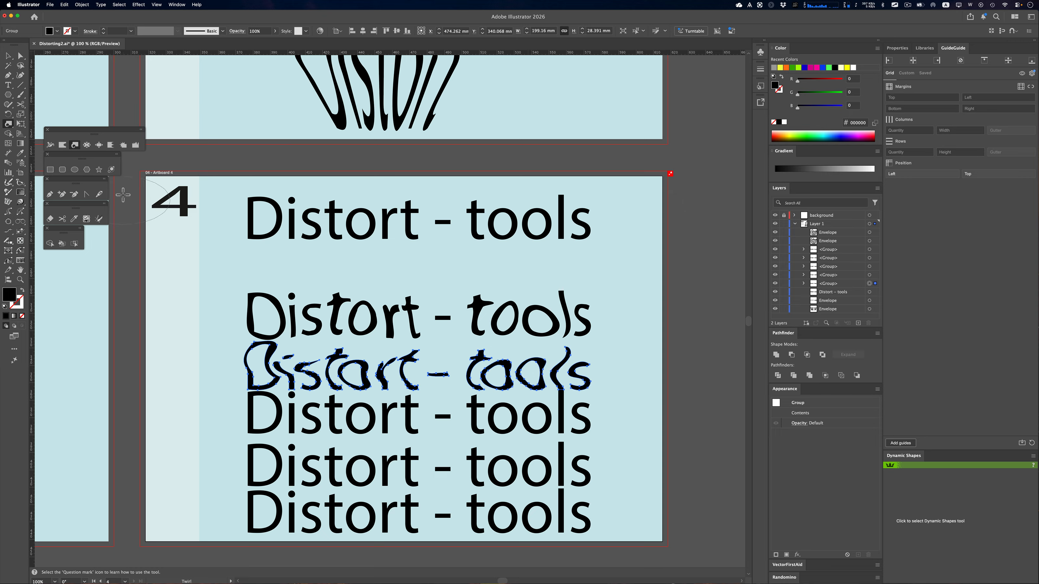
Distort the outlined row below the twirled text with the Pucker tool, working from the "D" through to "tools"
{"action": "left_click", "coordinate": [87, 145]}
{"action": "key", "text": "super"}
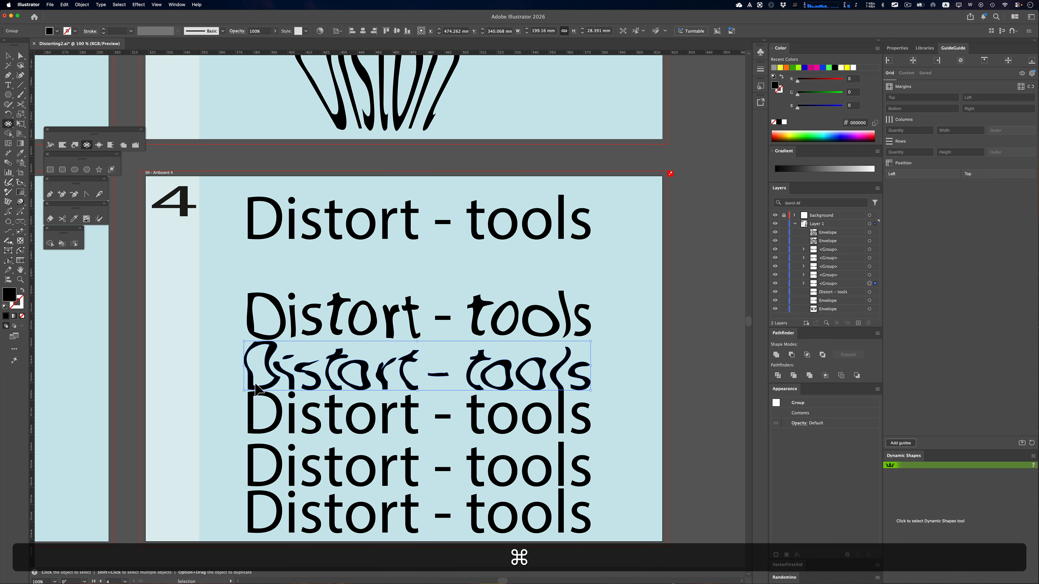
{"action": "left_click", "coordinate": [283, 416], "text": "super"}
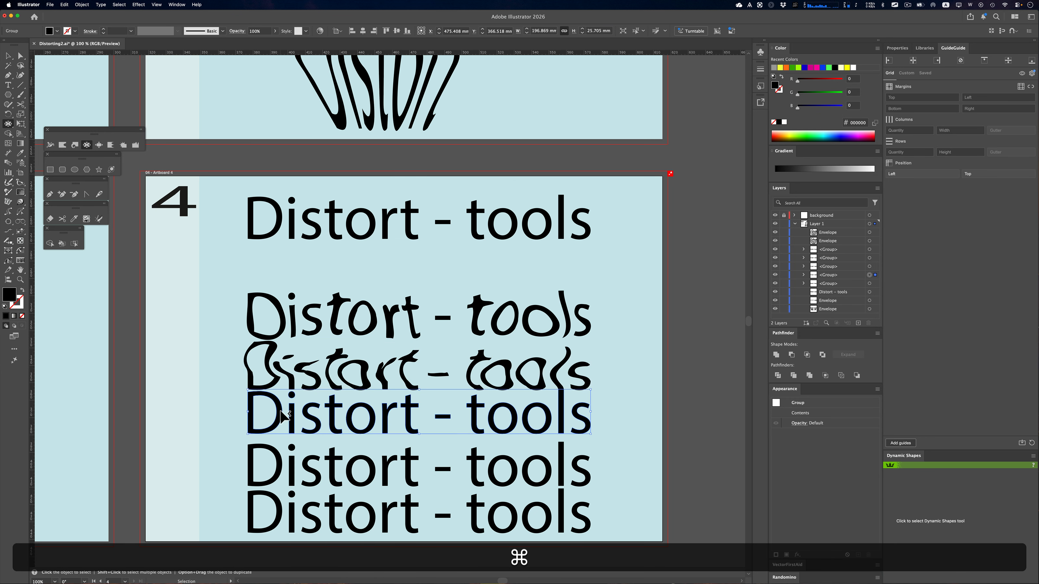
{"action": "left_click", "coordinate": [257, 404]}
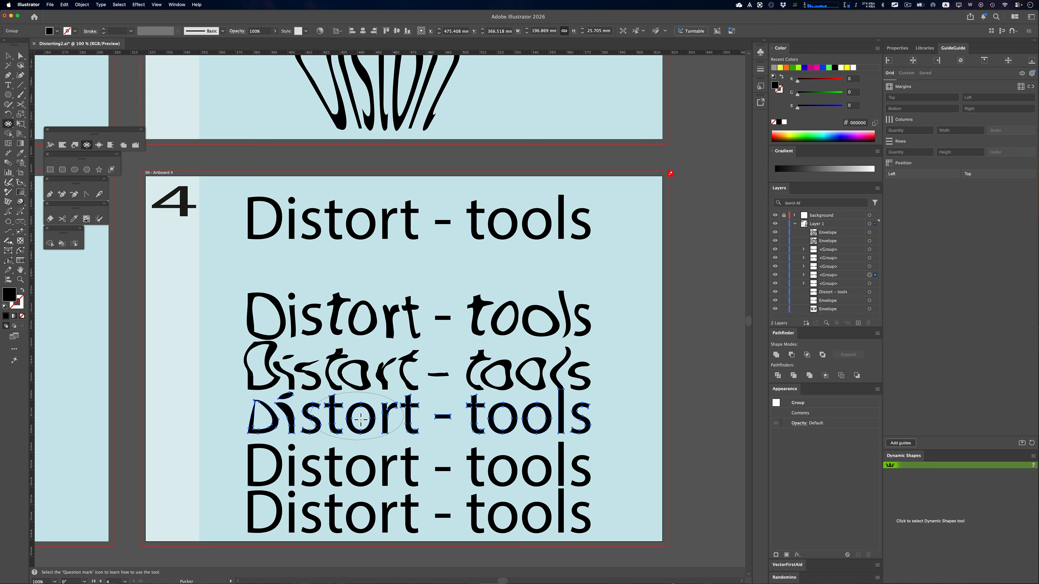
{"action": "left_click_drag", "start_coordinate": [360, 419], "coordinate": [561, 410]}
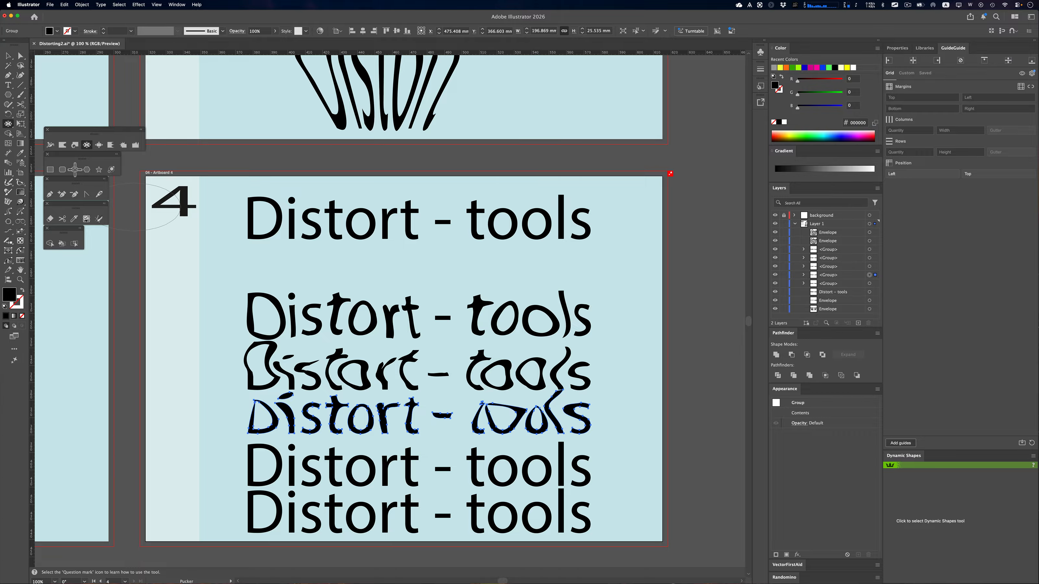
Swell parts of the puckered row with the Bloat tool at the start and end of "Distort" and in the last letters of "tools"
{"action": "left_click", "coordinate": [98, 145]}
{"action": "left_click", "coordinate": [282, 417]}
{"action": "left_click", "coordinate": [379, 417]}
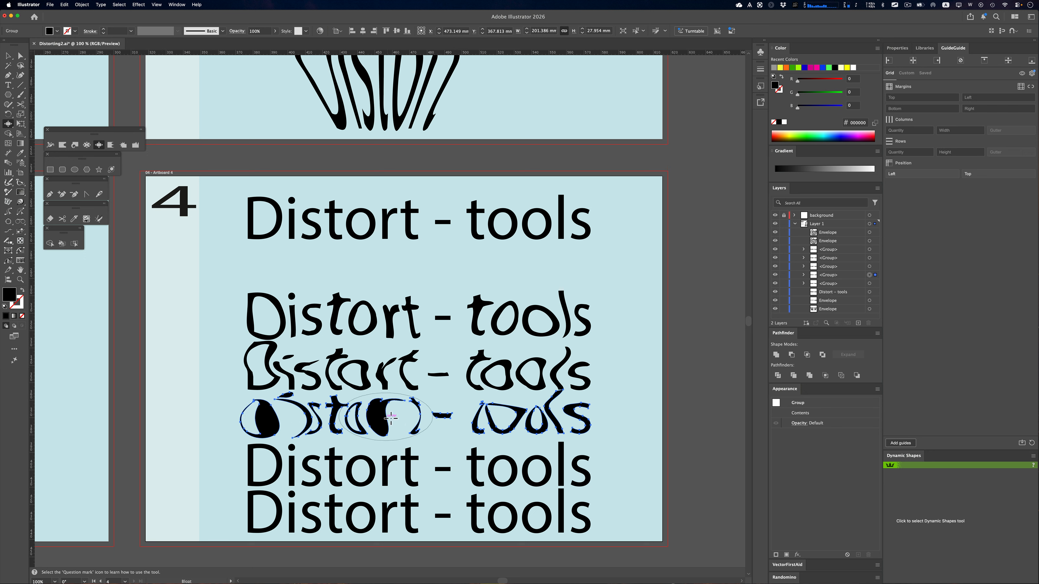
{"action": "left_click", "coordinate": [532, 420]}
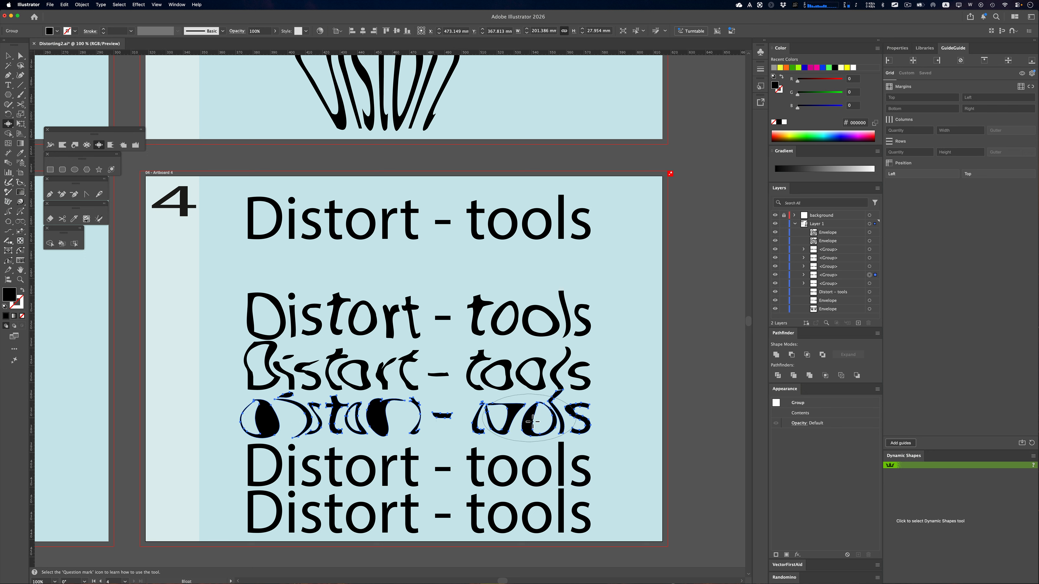
{"action": "left_click", "coordinate": [587, 422]}
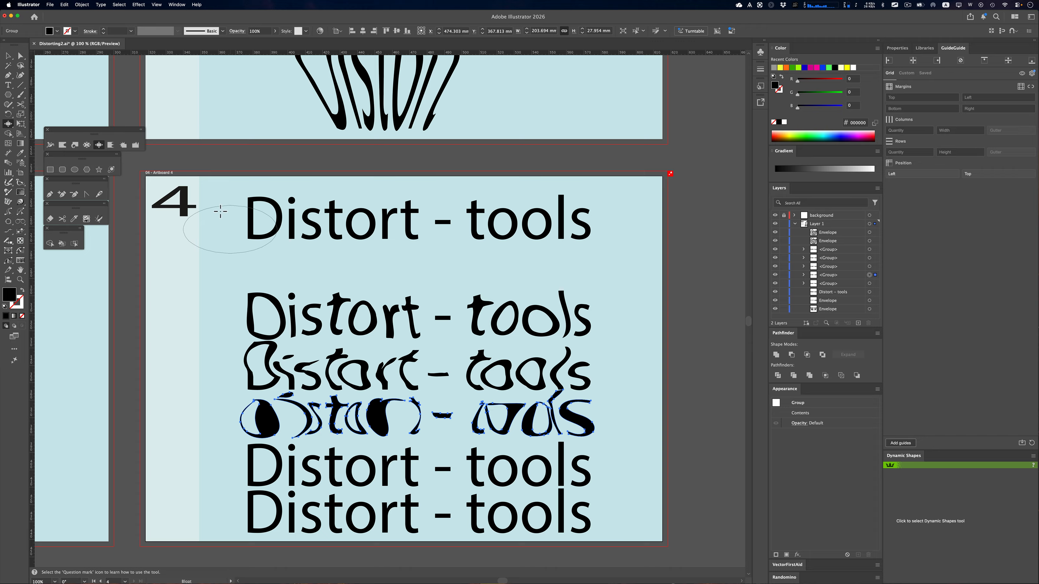
Set the Bloat tool's brush to a width of 50 mm and a height of 50 mm
{"action": "double_click", "coordinate": [102, 146]}
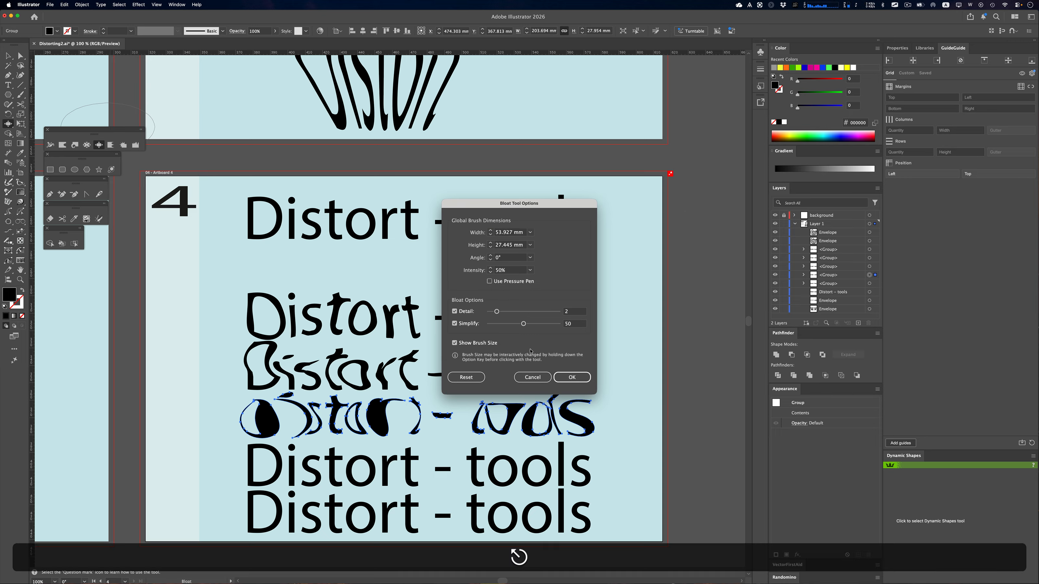
{"action": "key", "text": "Return"}
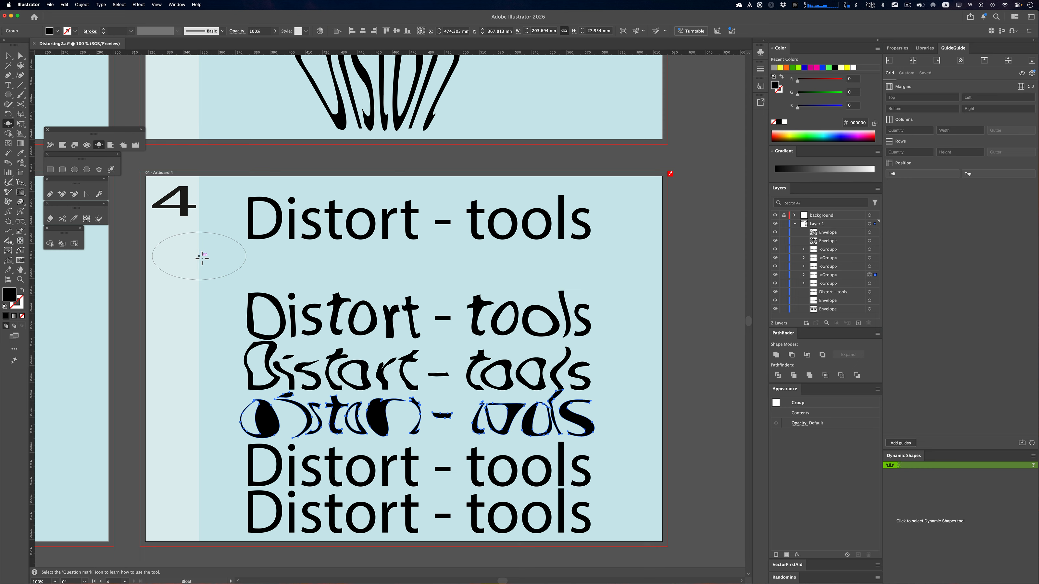
{"action": "double_click", "coordinate": [99, 146]}
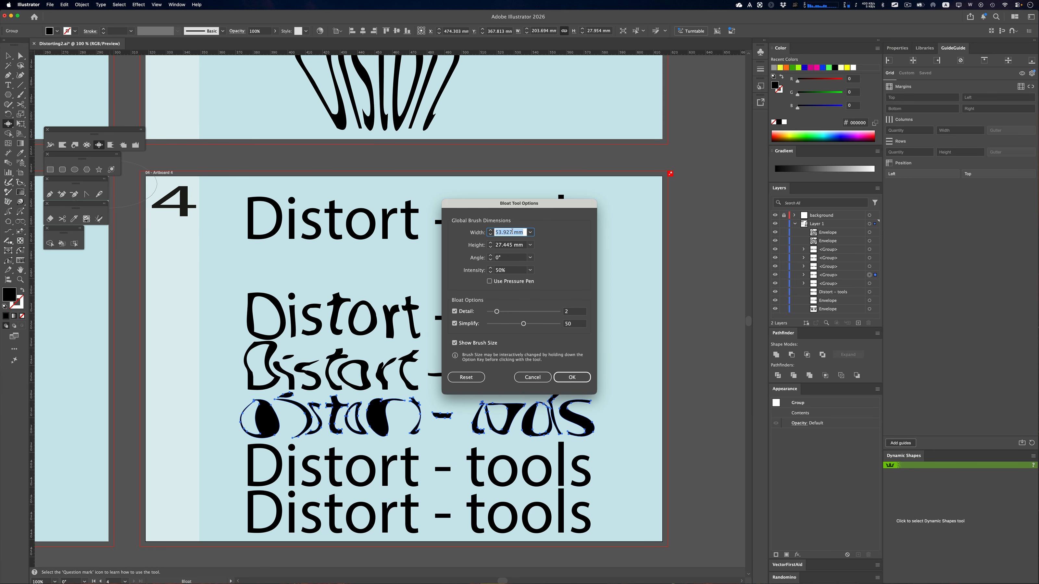
{"action": "type", "text": "50"}
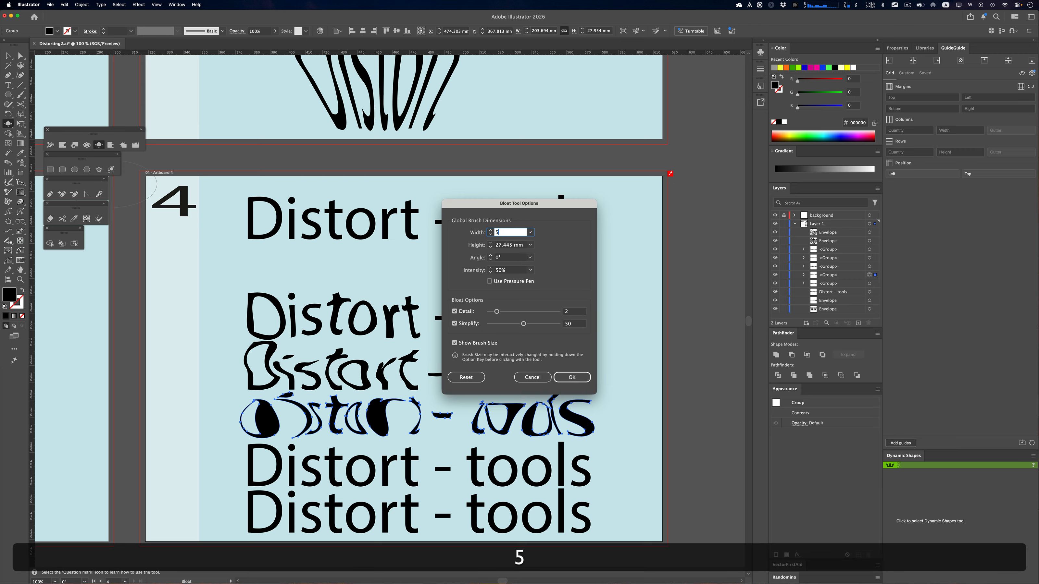
{"action": "key", "text": "Tab"}
{"action": "type", "text": "50"}
{"action": "key", "text": "Return"}
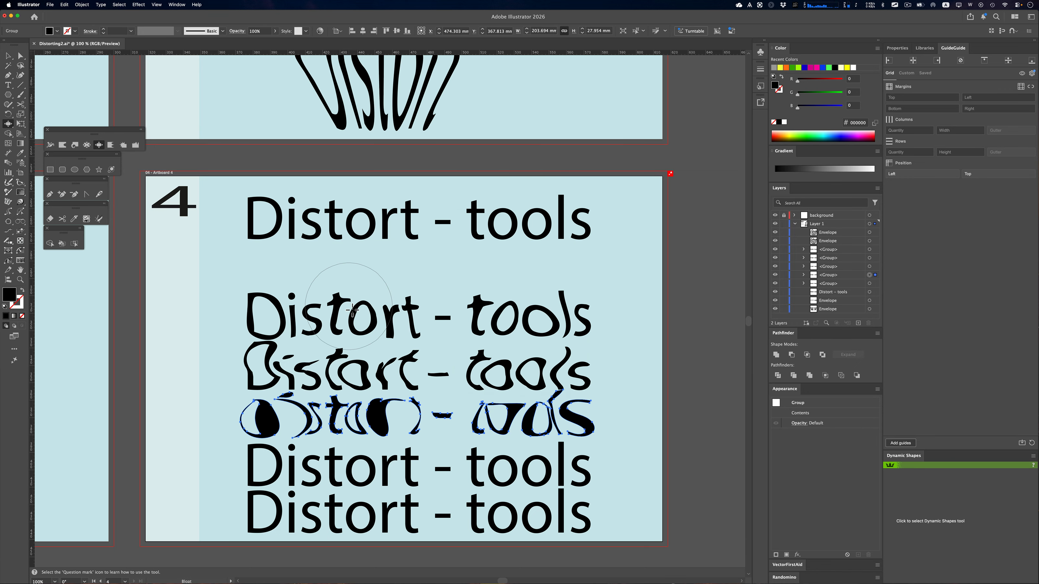
{"action": "key", "text": "bracketright"}
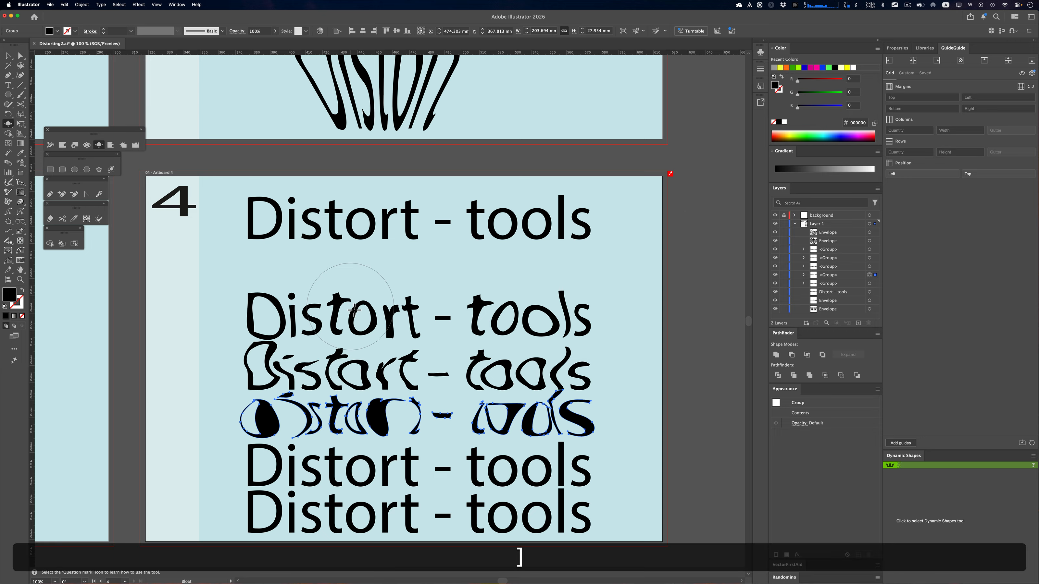
{"action": "key", "text": "bracketleft"}
{"action": "key", "text": "bracketright"}
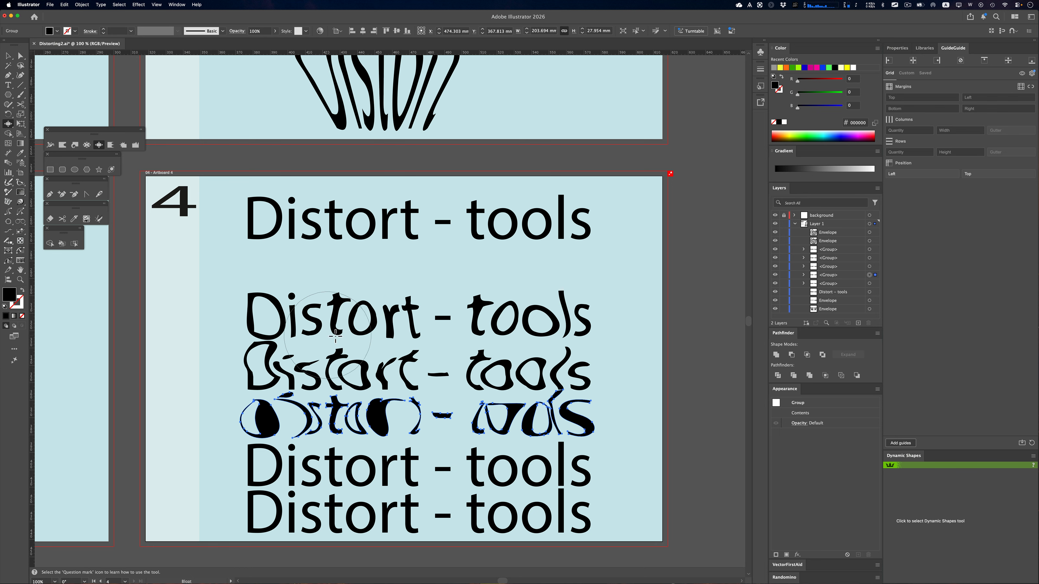
Distort the outlined row below the bloated text with the Scallop tool from the "D" to the "r" and check the tool's options
{"action": "scroll", "coordinate": [336, 336], "scroll_direction": "down", "scroll_amount": 1}
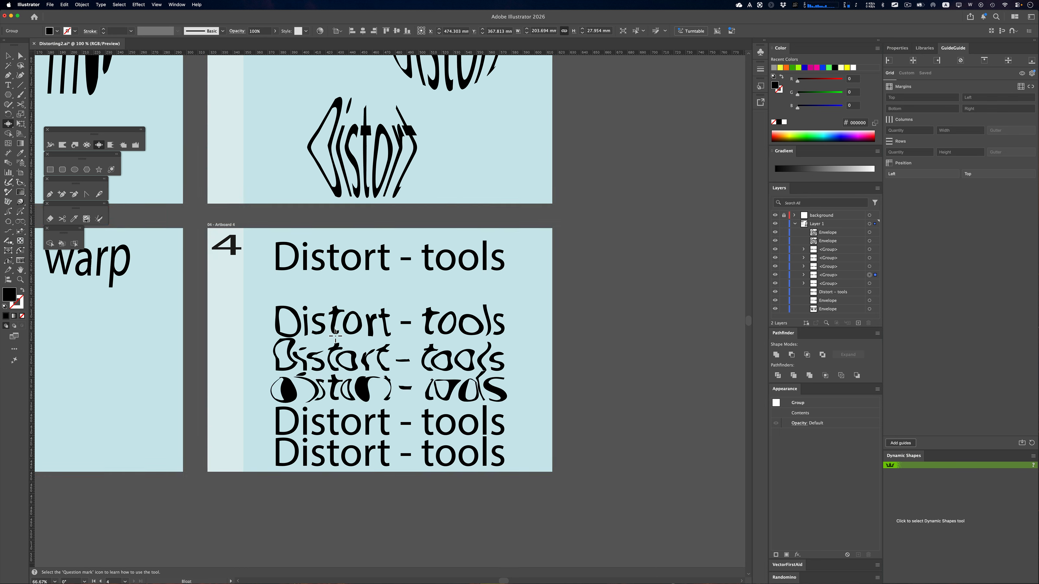
{"action": "left_click", "coordinate": [323, 422], "text": "super"}
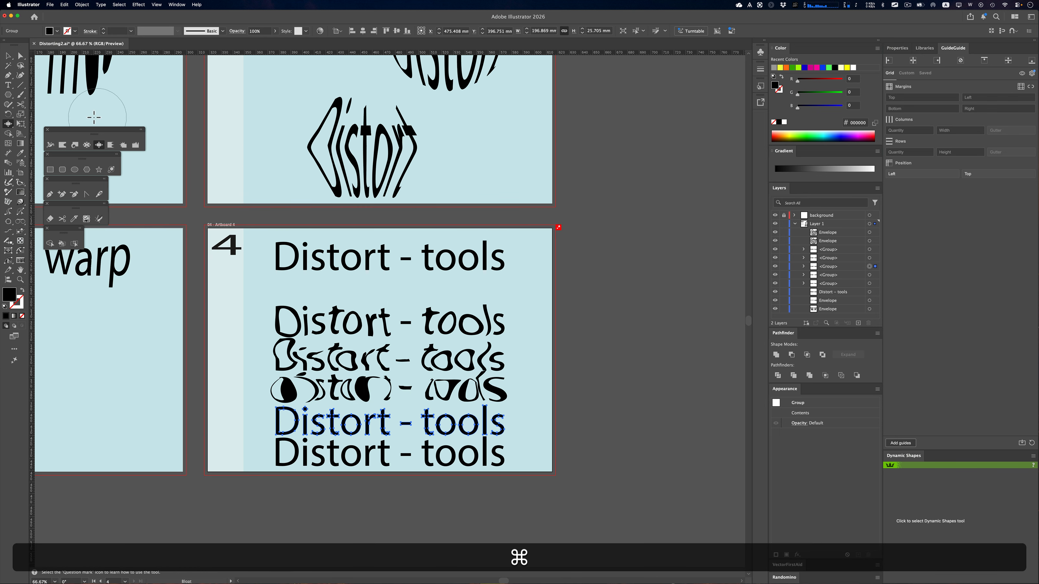
{"action": "left_click", "coordinate": [111, 145]}
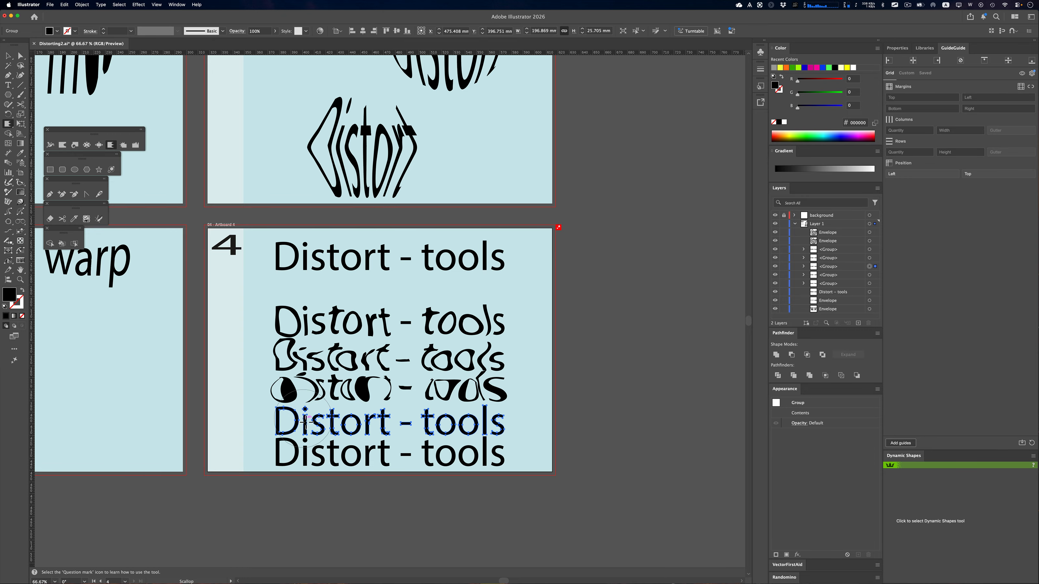
{"action": "left_click_drag", "start_coordinate": [282, 406], "coordinate": [390, 467]}
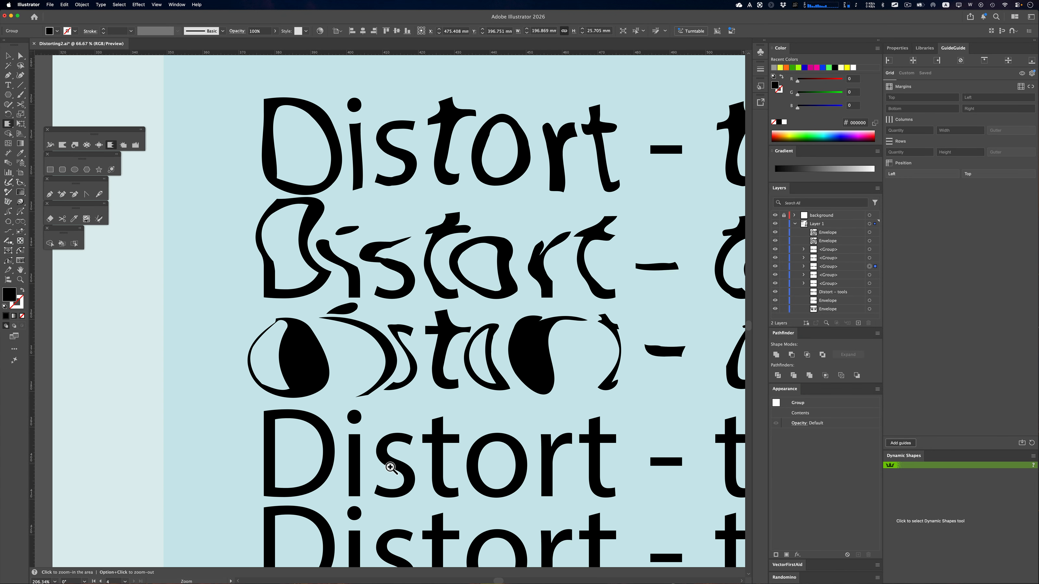
{"action": "left_click", "coordinate": [320, 419]}
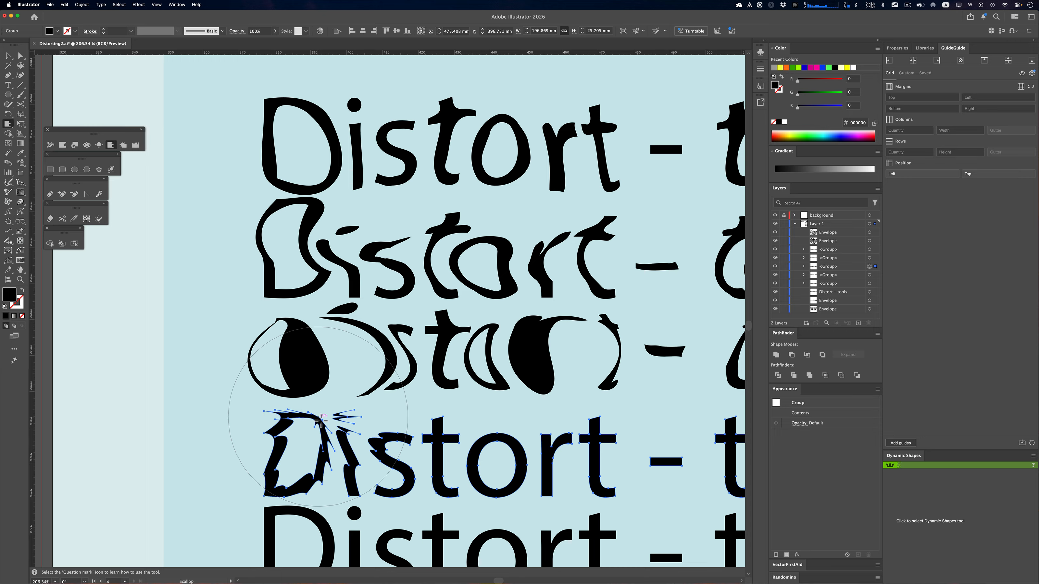
{"action": "mouse_move", "coordinate": [321, 421]}
{"action": "left_mouse_down"}
{"action": "mouse_move", "coordinate": [401, 425]}
{"action": "mouse_move", "coordinate": [411, 442]}
{"action": "mouse_move", "coordinate": [513, 448]}
{"action": "left_mouse_up"}
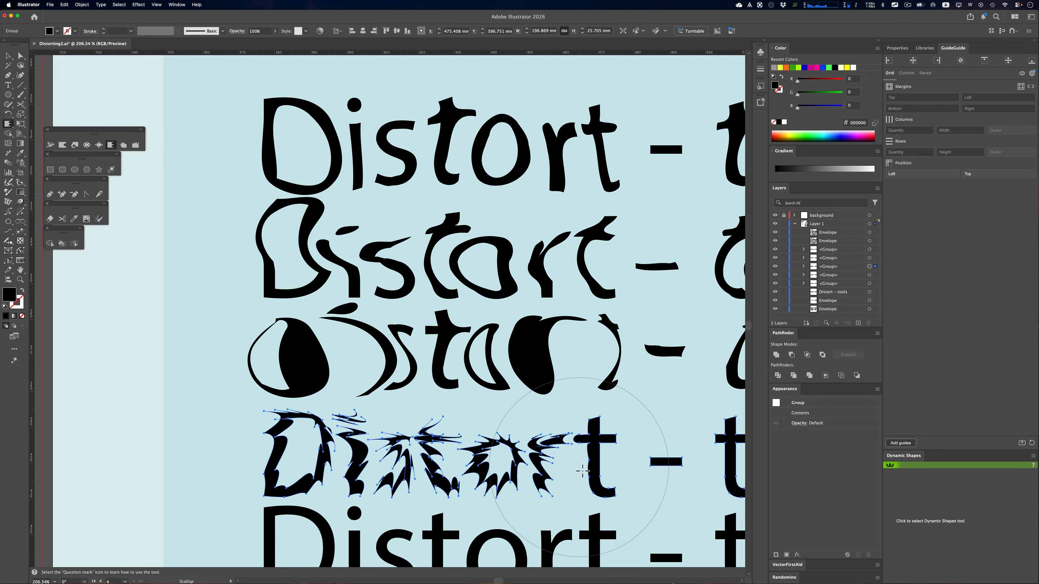
{"action": "double_click", "coordinate": [111, 145]}
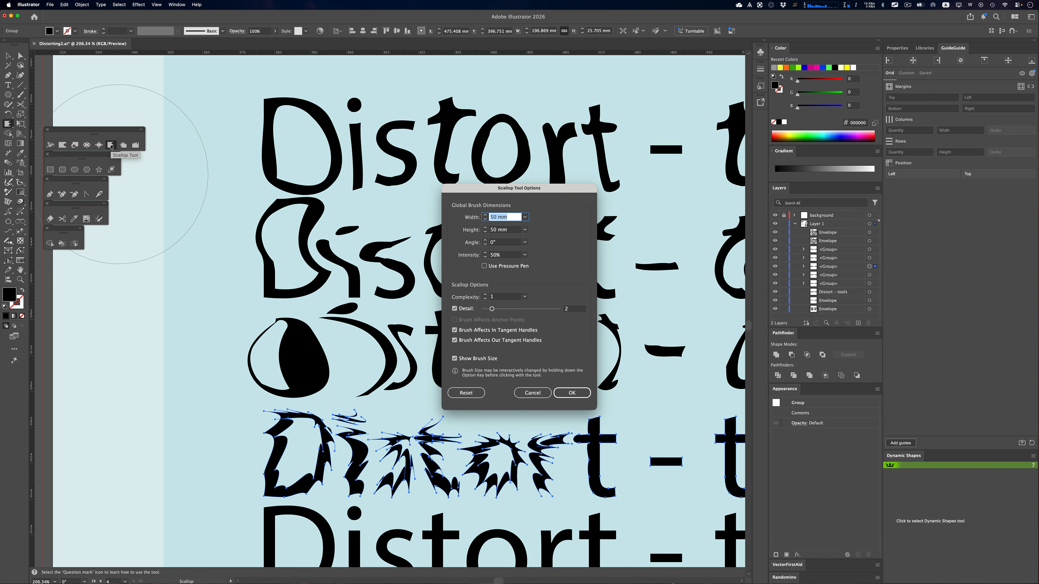
{"action": "key", "text": "Return"}
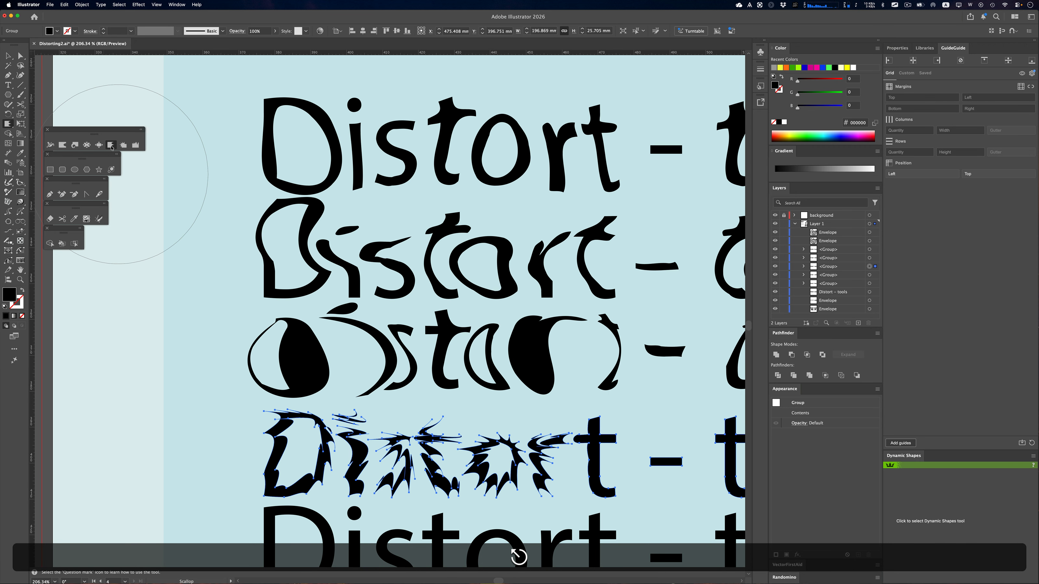
Distort the lowest outlined row with the Crystallize tool at the "D", the middle and end of "Distort", and the start of "tools"
{"action": "left_click", "coordinate": [123, 145]}
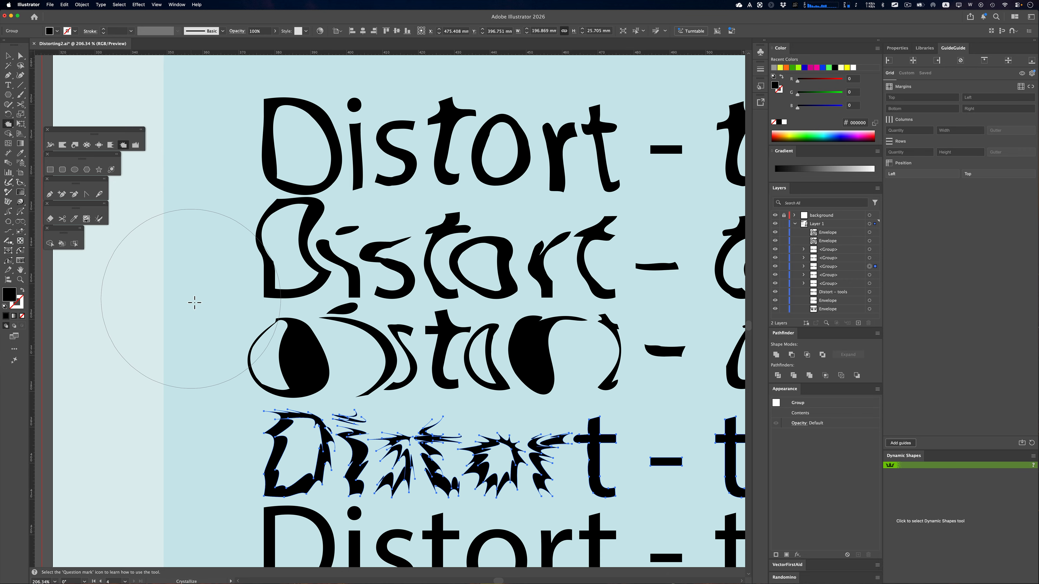
{"action": "scroll", "coordinate": [287, 341], "scroll_direction": "down", "scroll_amount": 2}
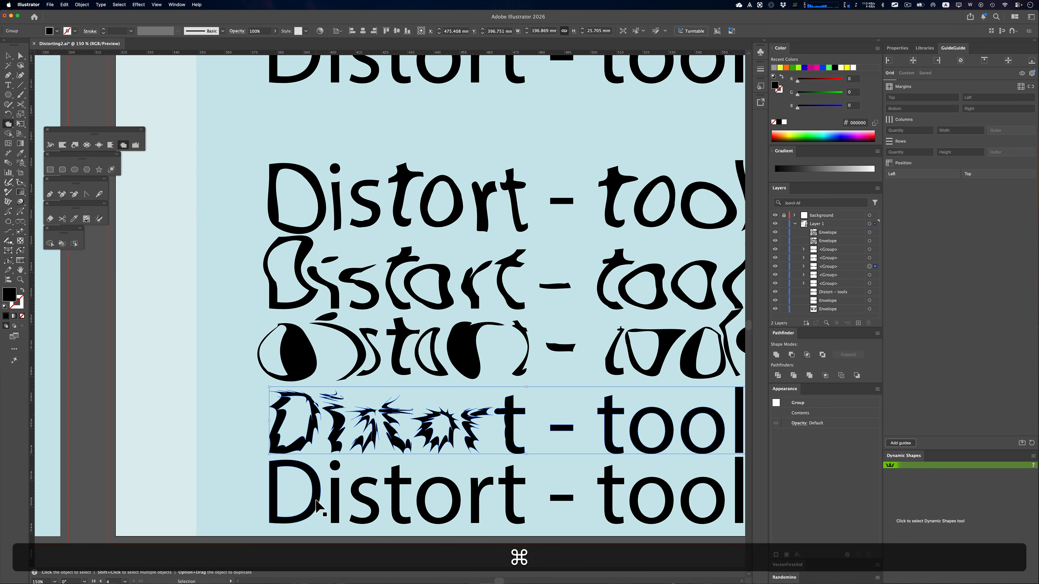
{"action": "left_click", "coordinate": [317, 501], "text": "super"}
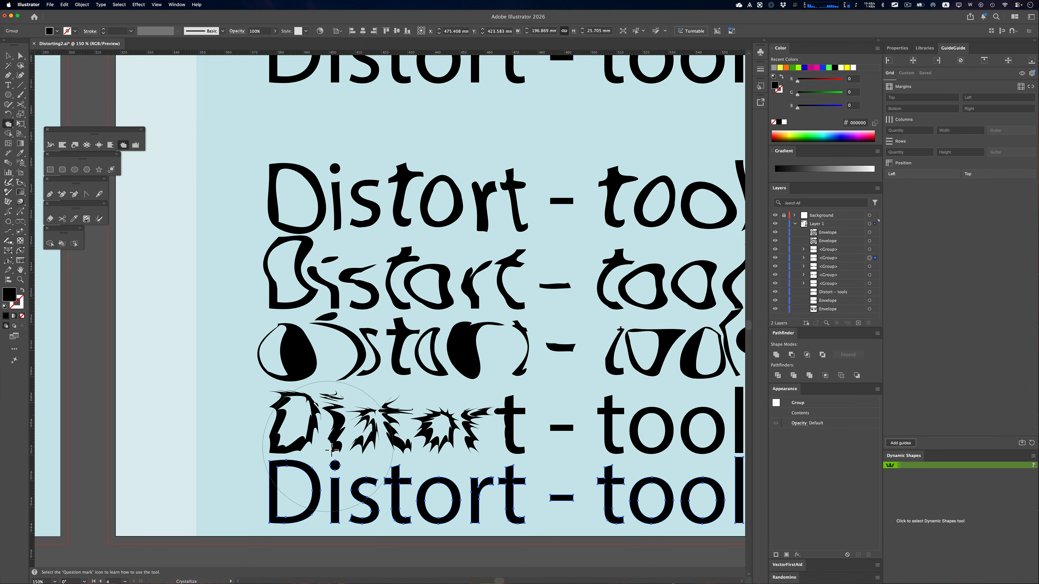
{"action": "key", "text": "super"}
{"action": "left_click", "coordinate": [280, 473]}
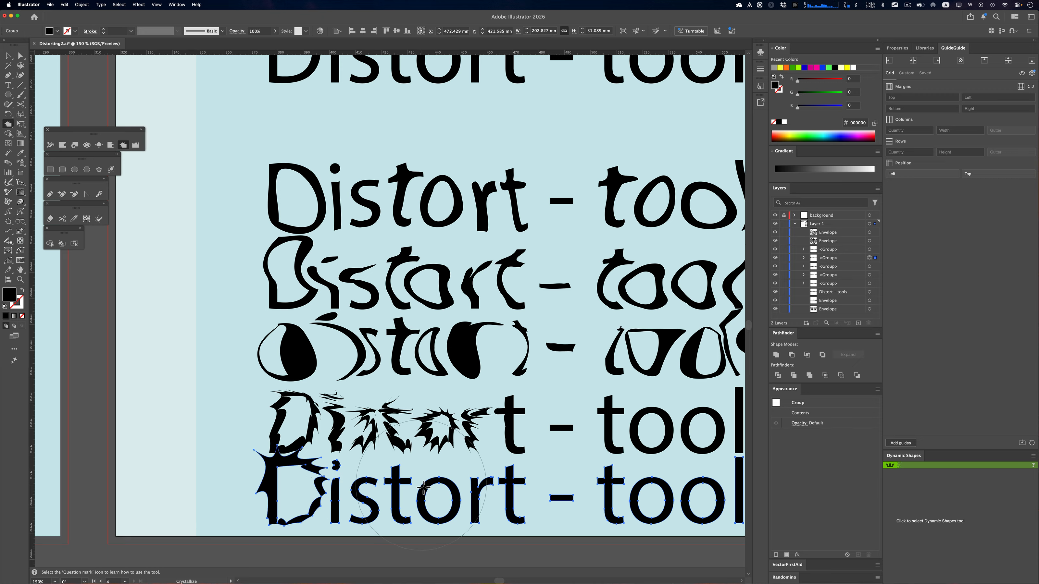
{"action": "left_click", "coordinate": [414, 485]}
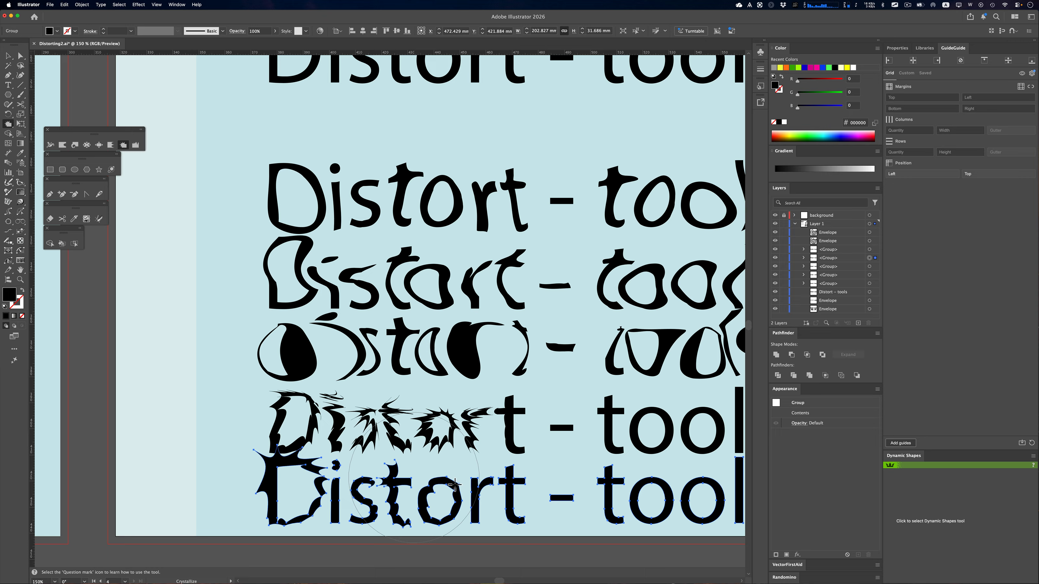
{"action": "left_click", "coordinate": [500, 482]}
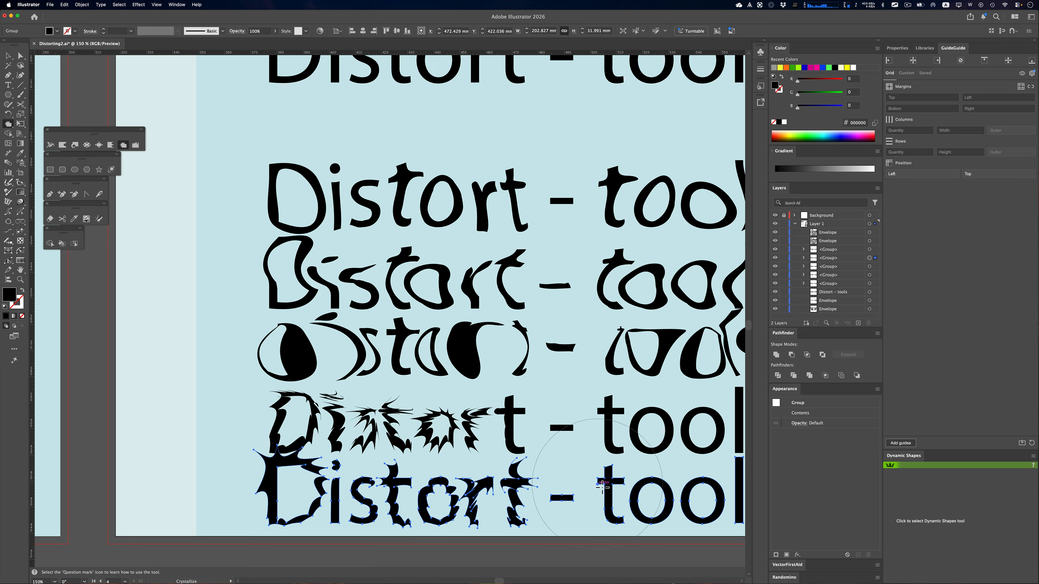
{"action": "left_click", "coordinate": [600, 486]}
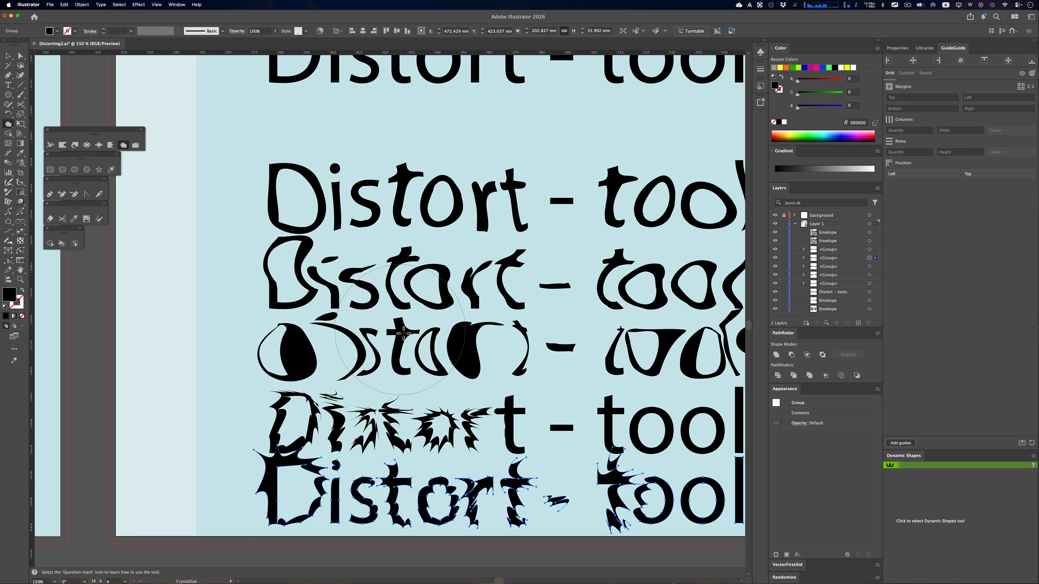
Duplicate the live "Distort - tools" text into the gap just below it and convert the copy to outlines
{"action": "key", "text": "super+minus"}
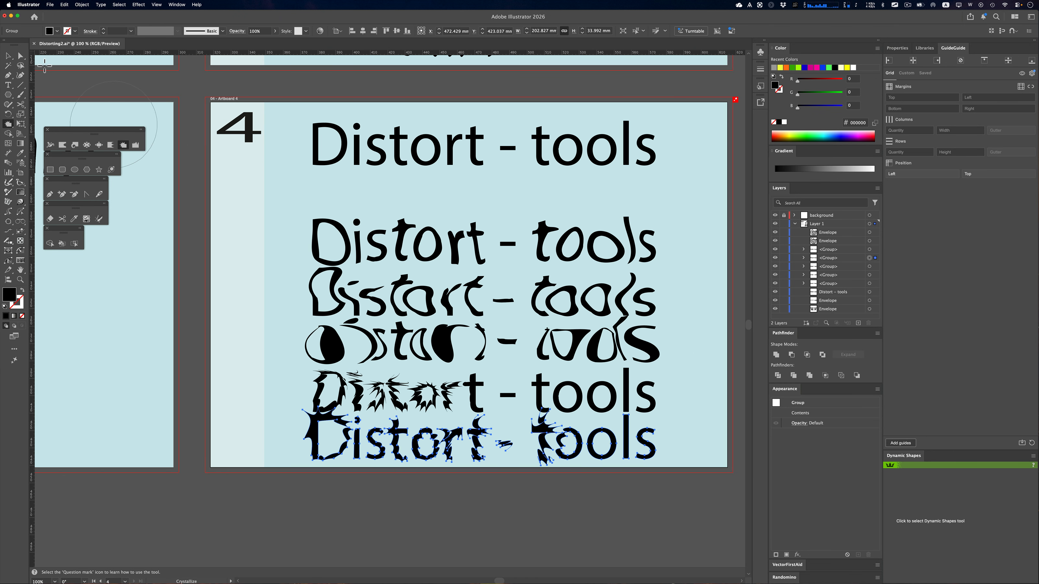
{"action": "key", "text": "v"}
{"action": "key", "text": "alt"}
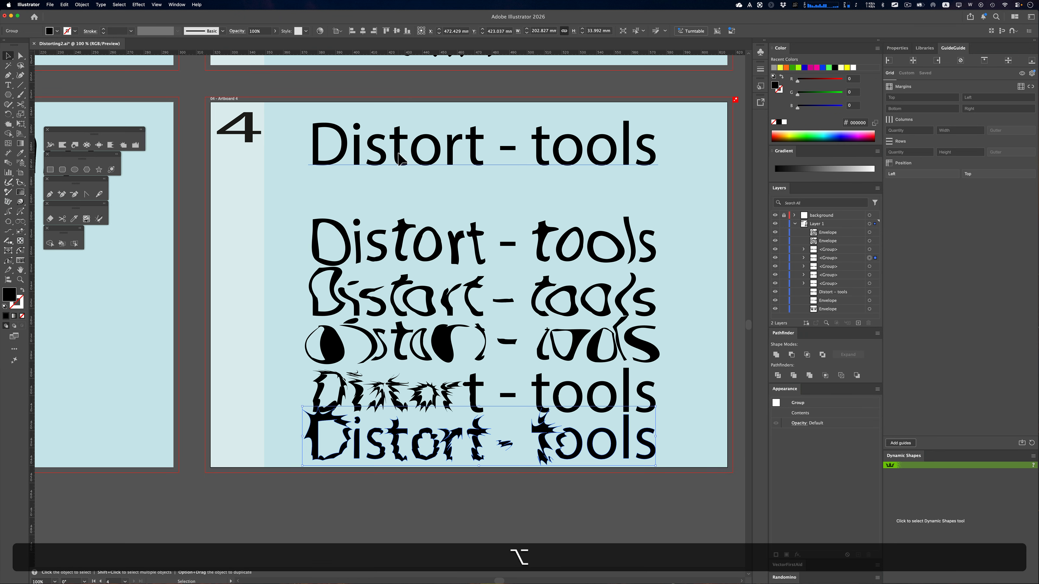
{"action": "left_click_drag", "start_coordinate": [391, 155], "coordinate": [396, 204]}
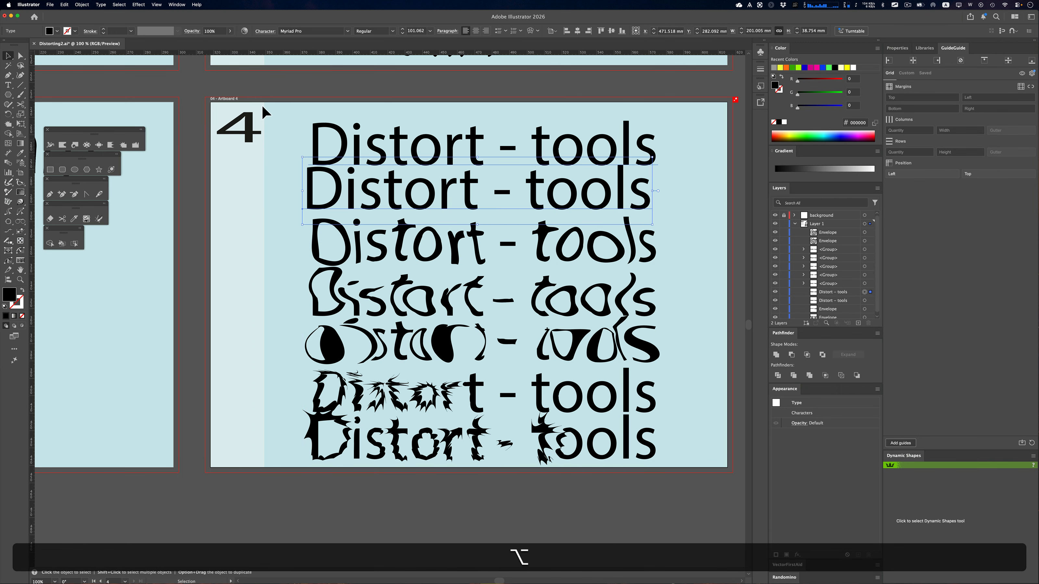
{"action": "left_click", "coordinate": [100, 4]}
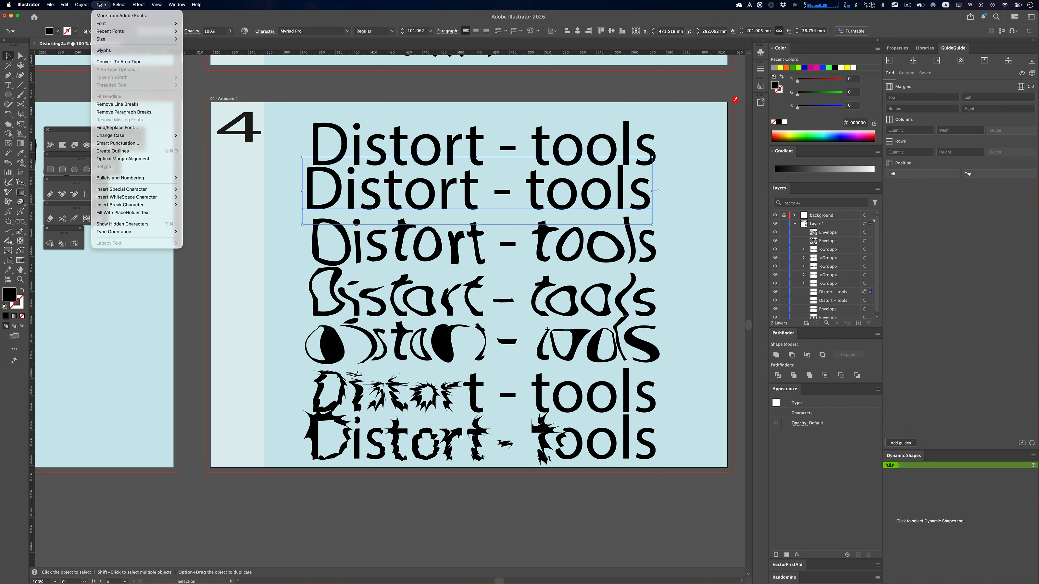
{"action": "left_click", "coordinate": [103, 151]}
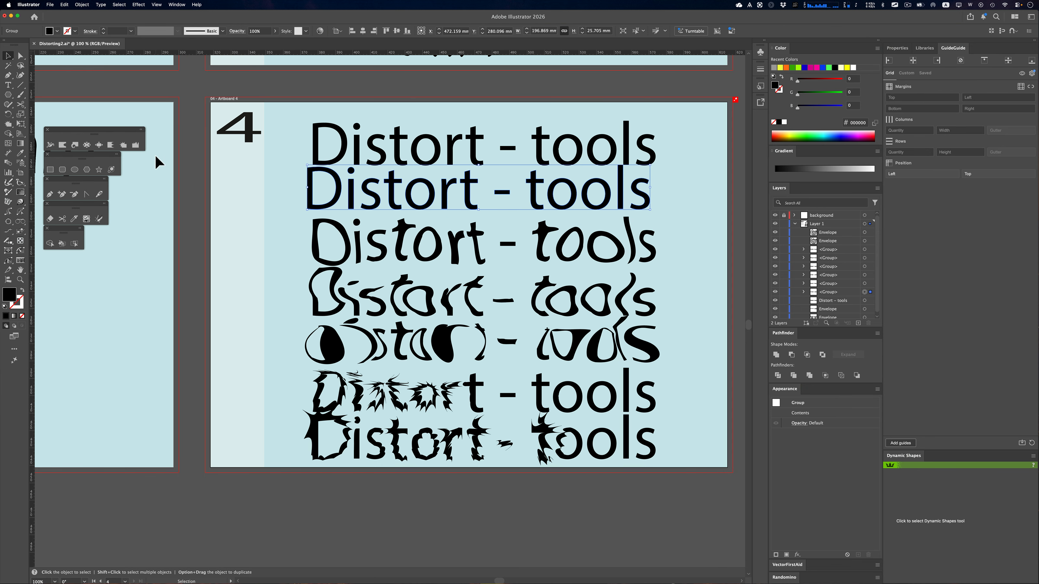
Roughen the new outlined row with the Wrinkle tool across "Distort - tools", and bring all four artboards into view
{"action": "left_click", "coordinate": [136, 145]}
{"action": "mouse_move", "coordinate": [361, 175]}
{"action": "left_mouse_down"}
{"action": "mouse_move", "coordinate": [346, 190]}
{"action": "mouse_move", "coordinate": [545, 185]}
{"action": "mouse_move", "coordinate": [482, 209]}
{"action": "left_mouse_up"}
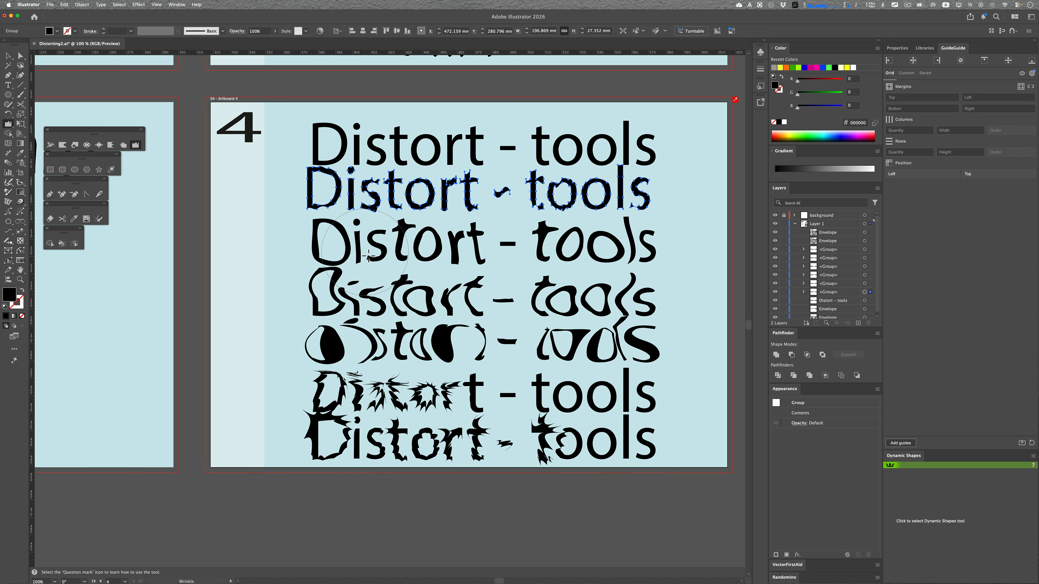
{"action": "scroll", "coordinate": [368, 254], "scroll_direction": "down", "scroll_amount": 1}
{"action": "scroll", "coordinate": [368, 254], "scroll_direction": "down", "scroll_amount": 1}
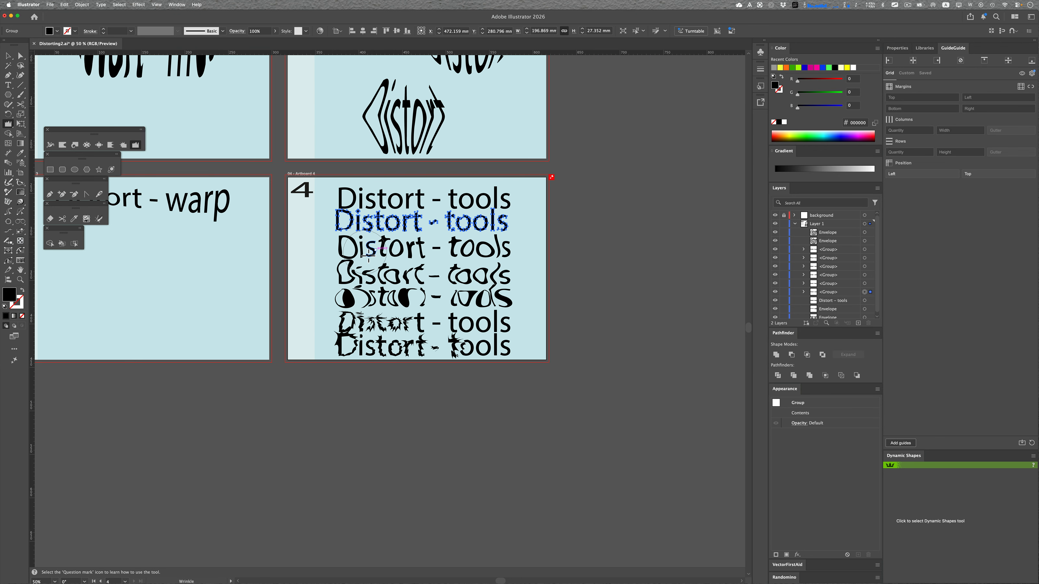
{"action": "key", "text": "space"}
{"action": "left_click_drag", "start_coordinate": [243, 184], "coordinate": [339, 300]}
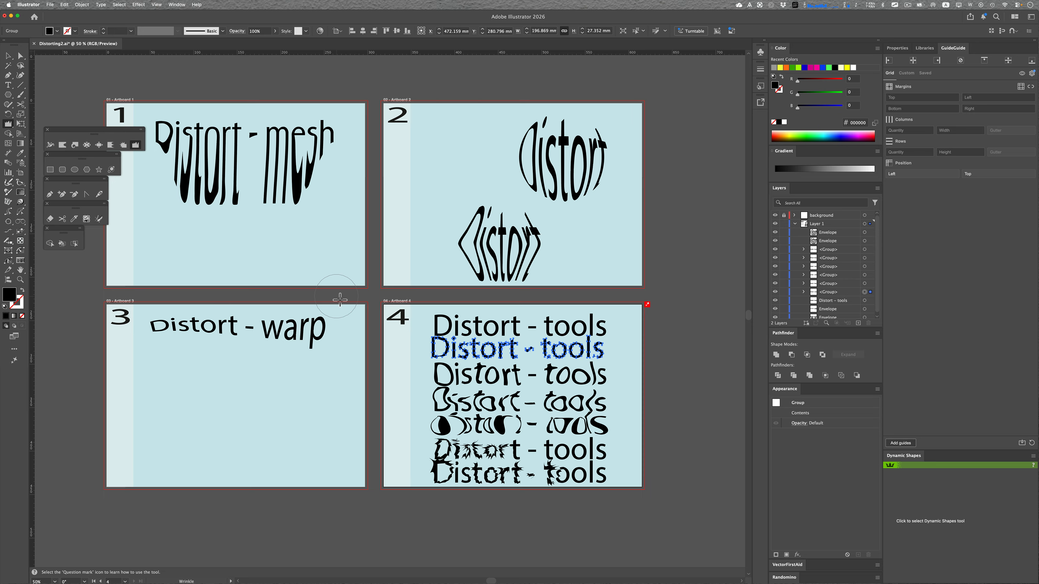